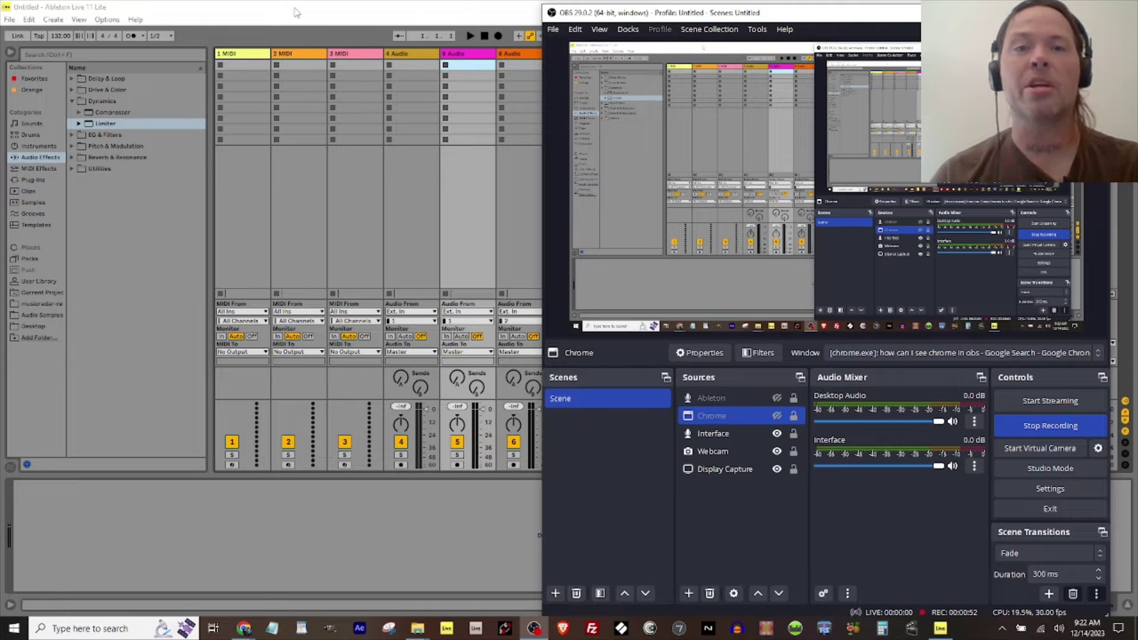
Step: Bring the six-track Ableton Live session in front of OBS and select the 5 Audio track
click(501, 9)
click(468, 55)
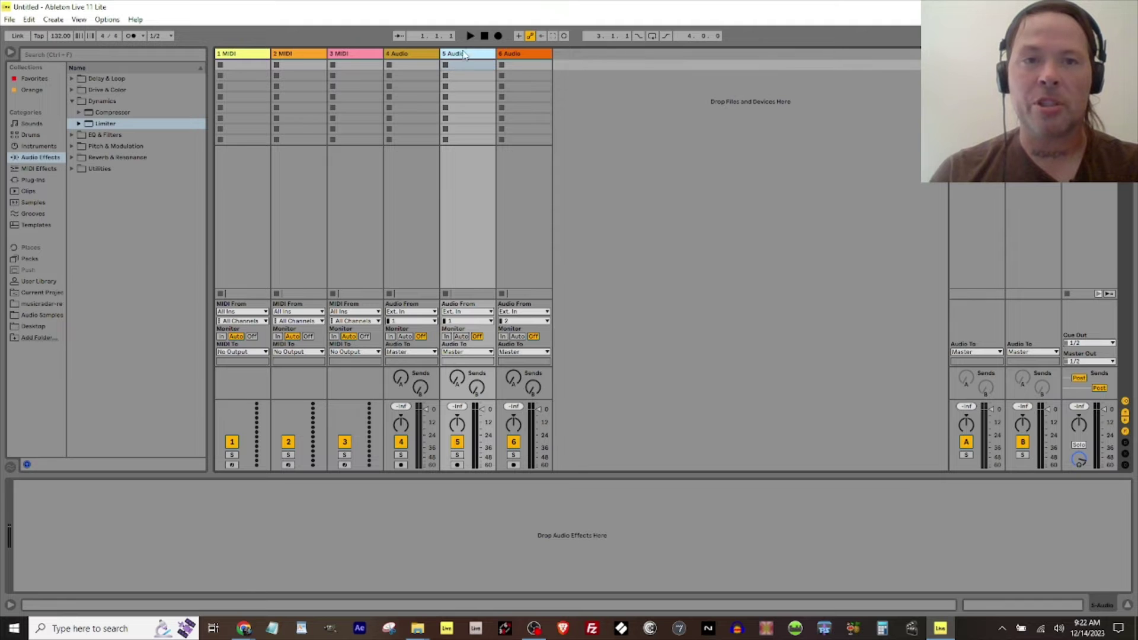
Step: Delete tracks 1 MIDI to 5 Audio and load reastream-standalone from Plug-Ins > VST > ReaPlugs
shift+click(234, 52)
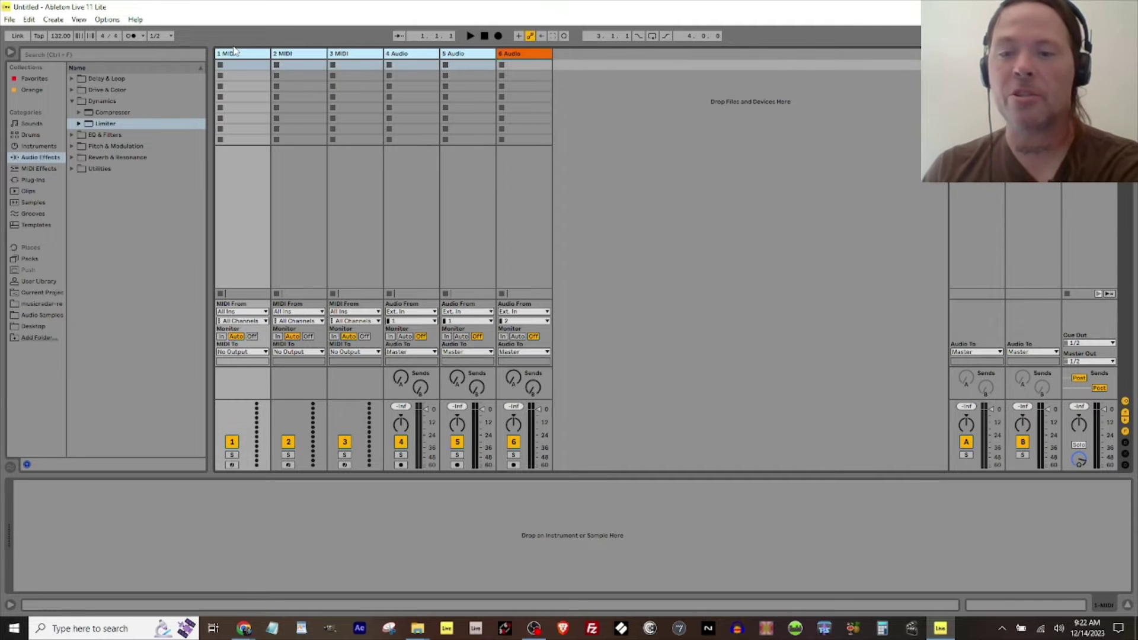
key(Delete)
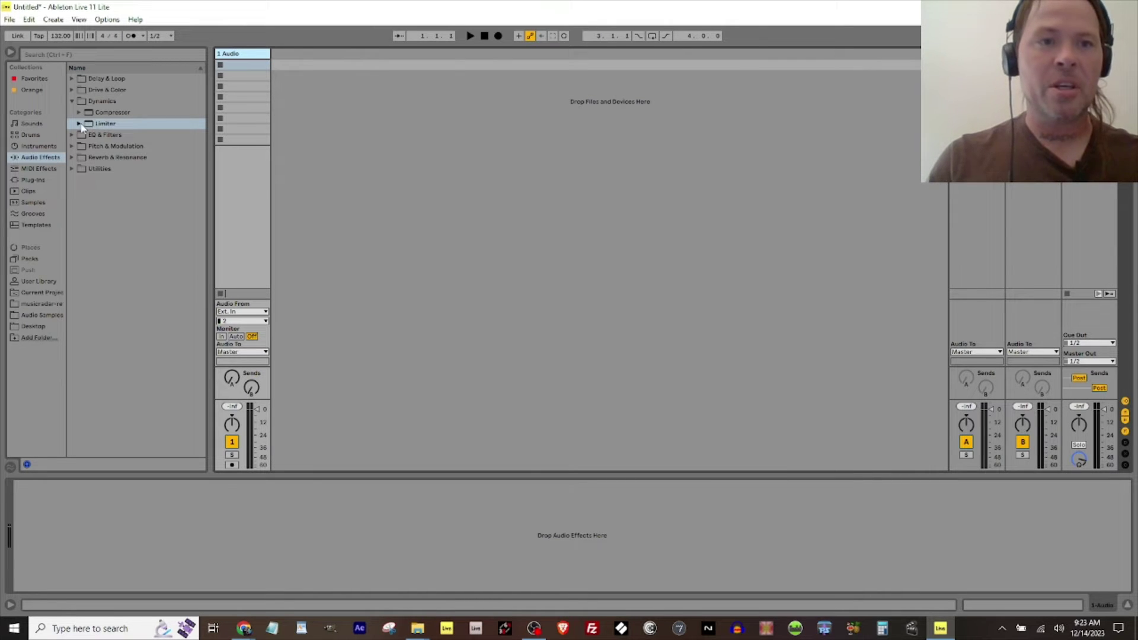
click(28, 181)
click(74, 79)
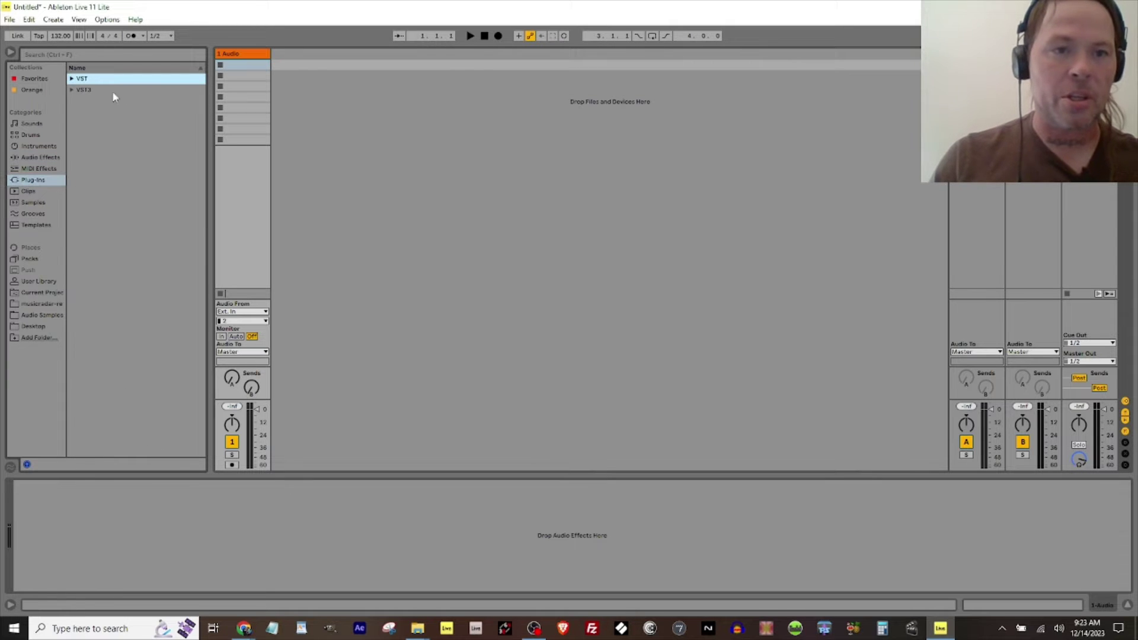
click(72, 78)
scroll(115, 119, down, 3)
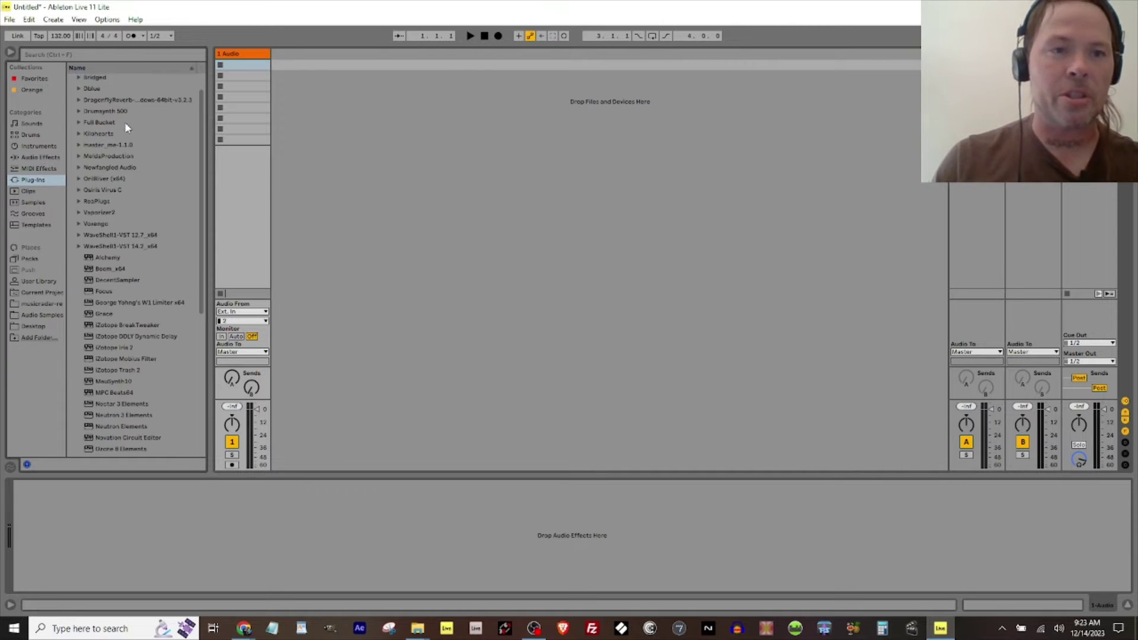
click(79, 202)
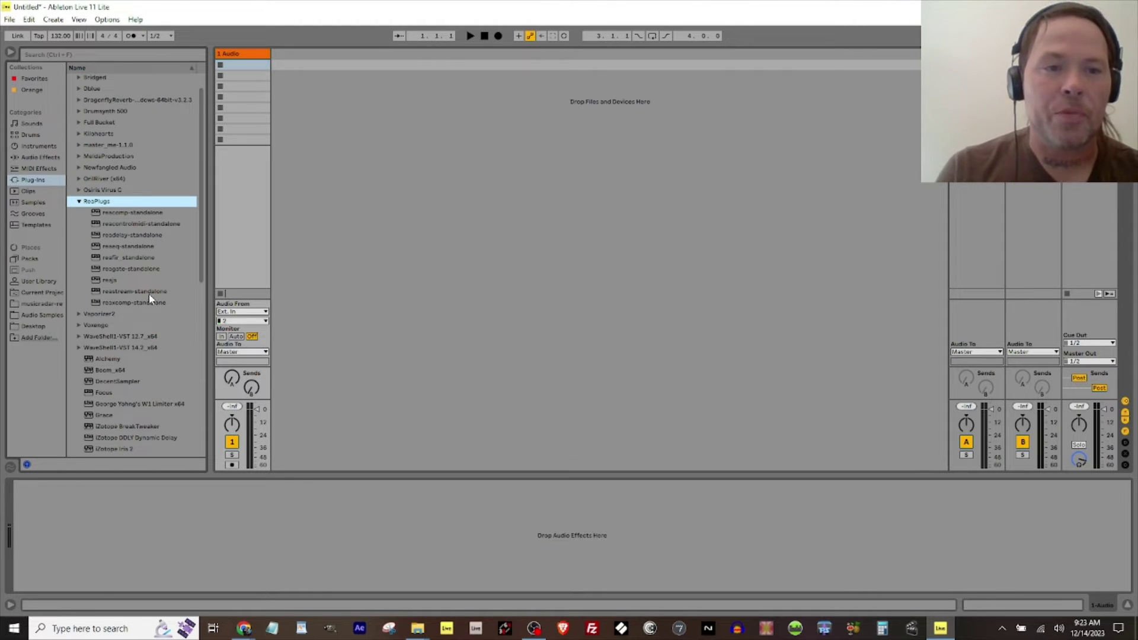
double_click(109, 291)
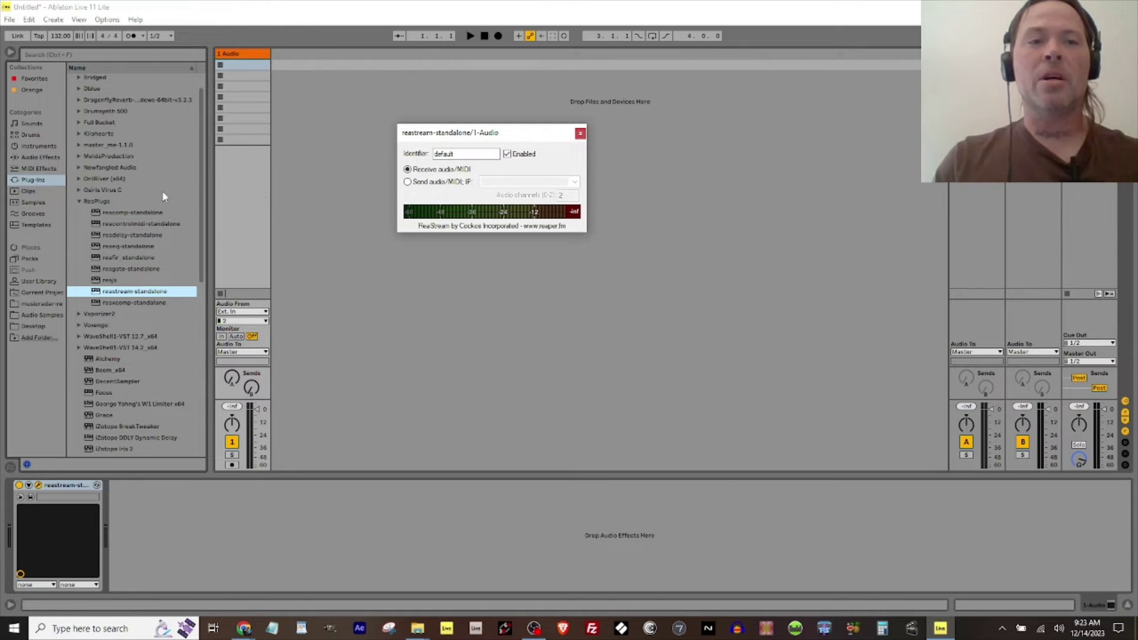
Step: Set ReaStream to Receive audio/MIDI on identifier default and move its window upper left
click(408, 183)
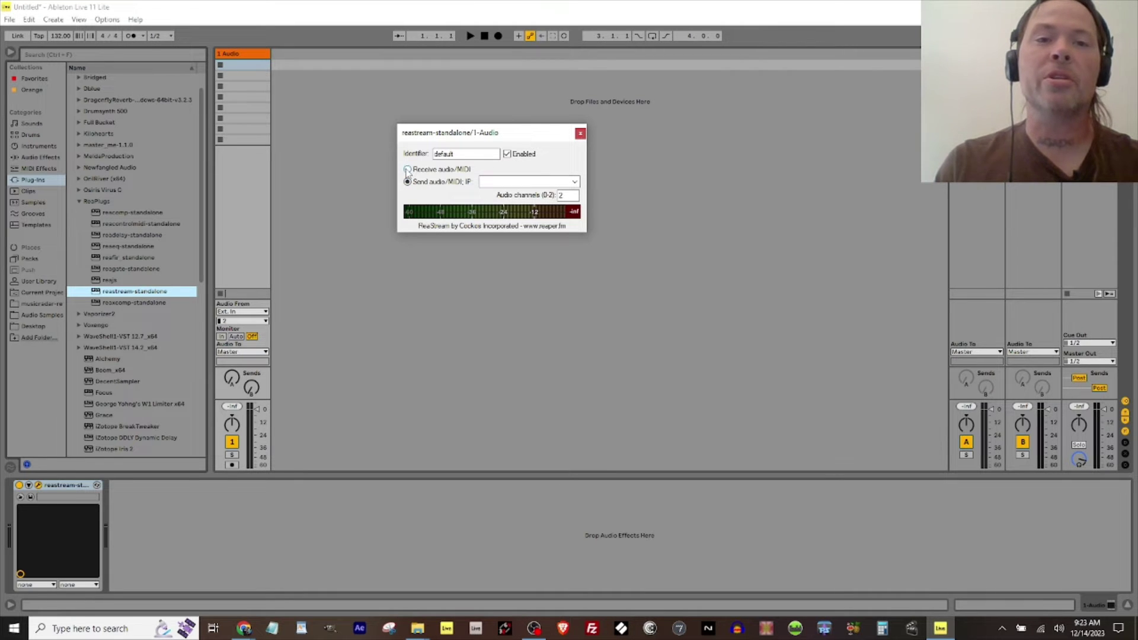
click(408, 170)
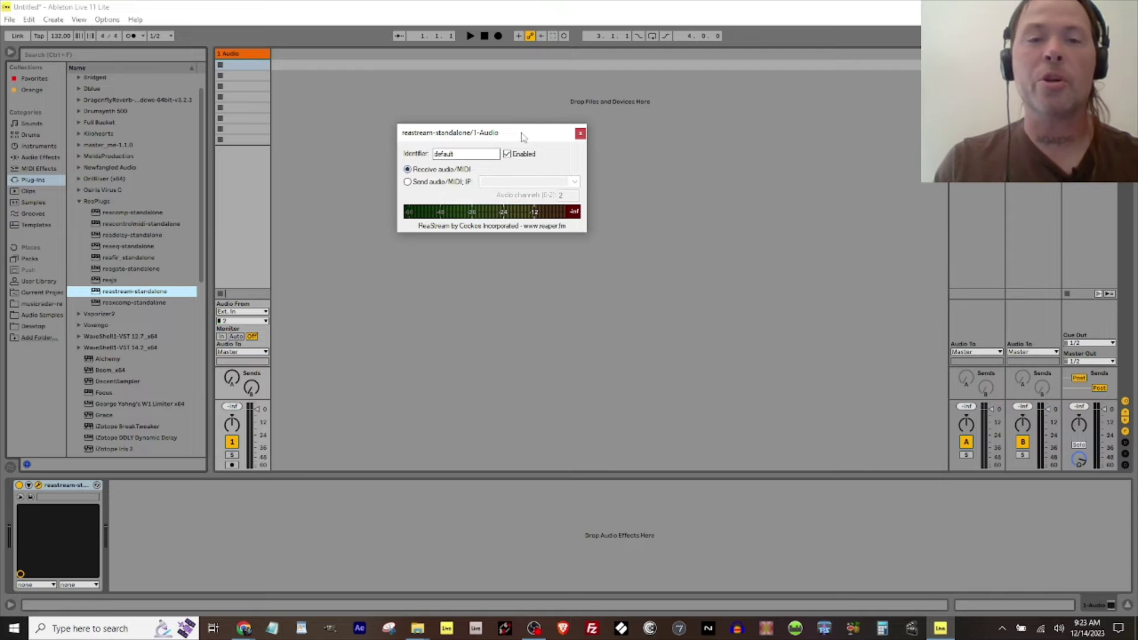
drag(524, 135, 229, 108)
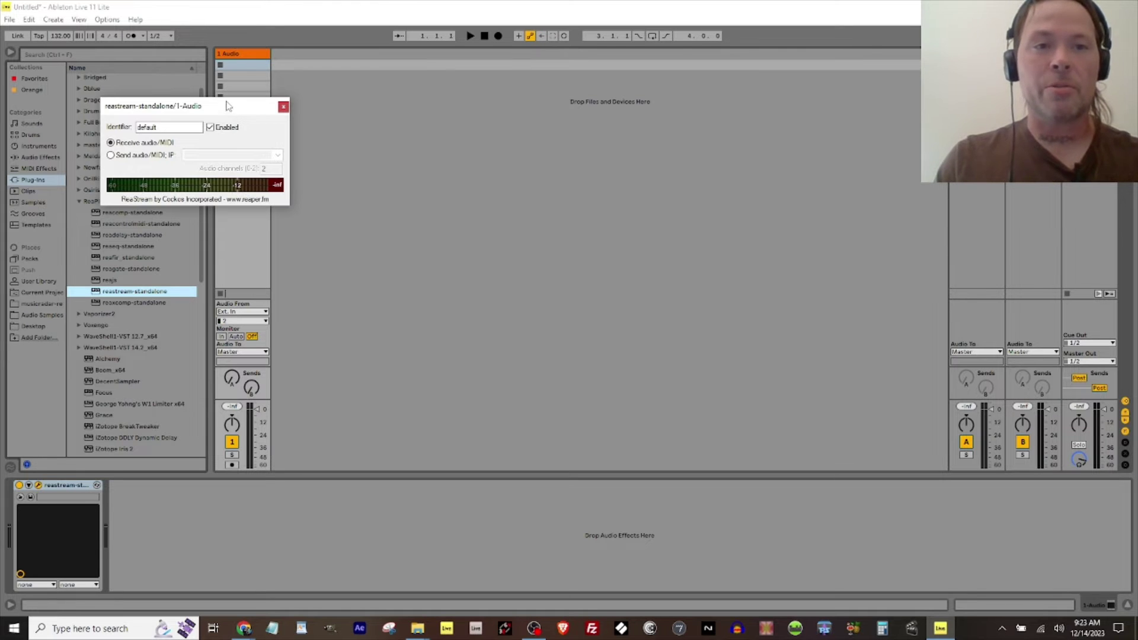
Step: Add a VST 2.x Plug-in filter, keeping its default name, to OBS's Desktop Audio
click(538, 627)
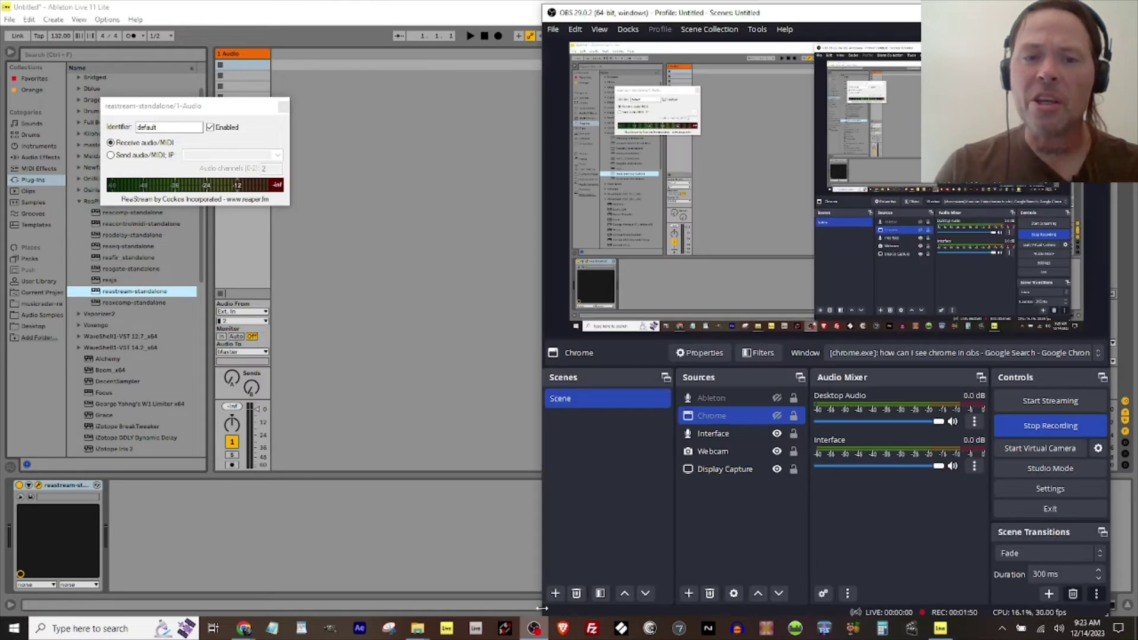
drag(860, 18, 615, 28)
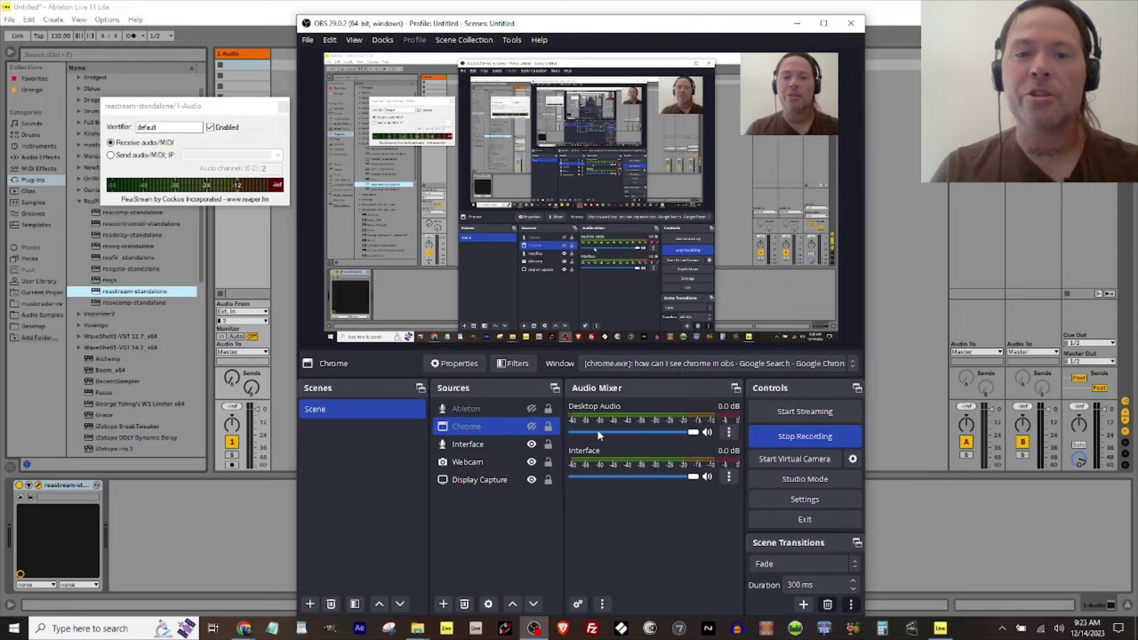
click(730, 433)
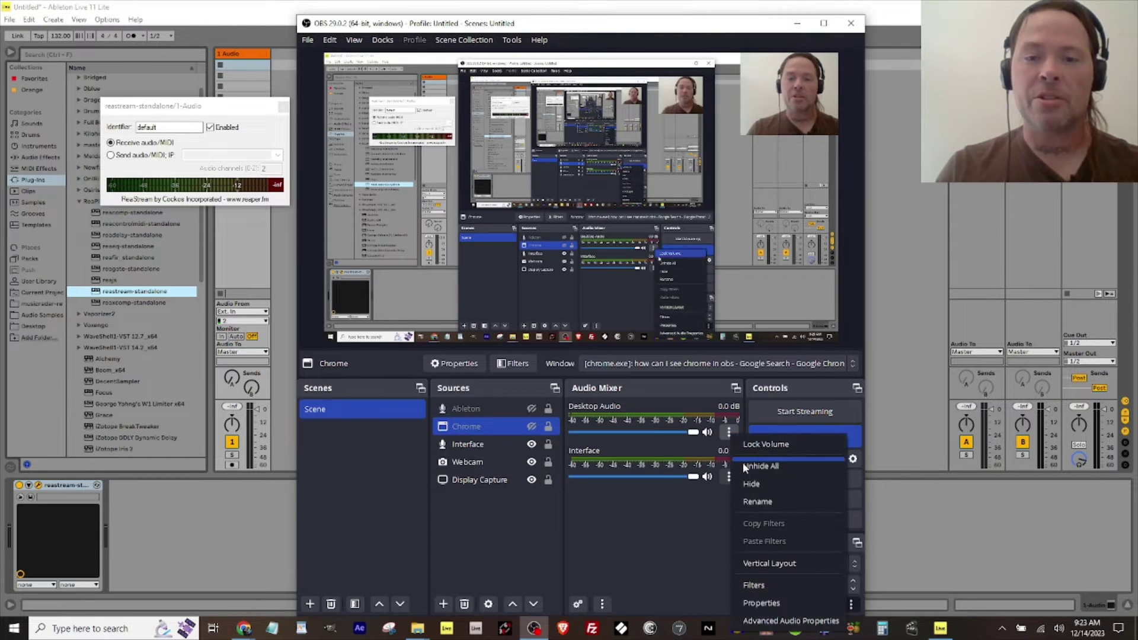
click(755, 586)
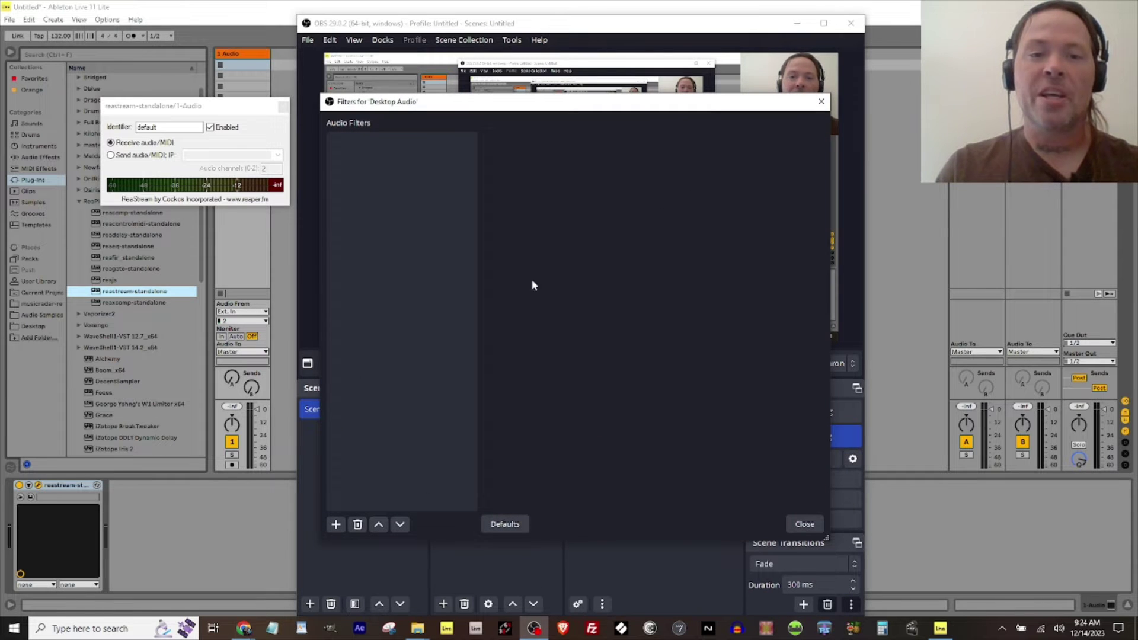
click(335, 524)
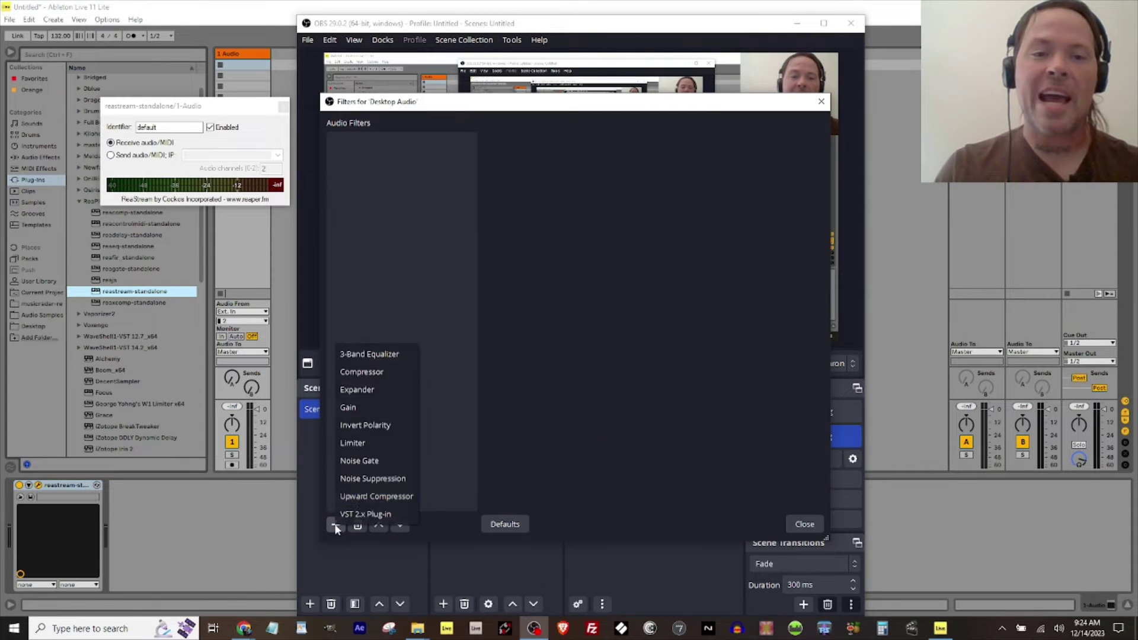
click(363, 515)
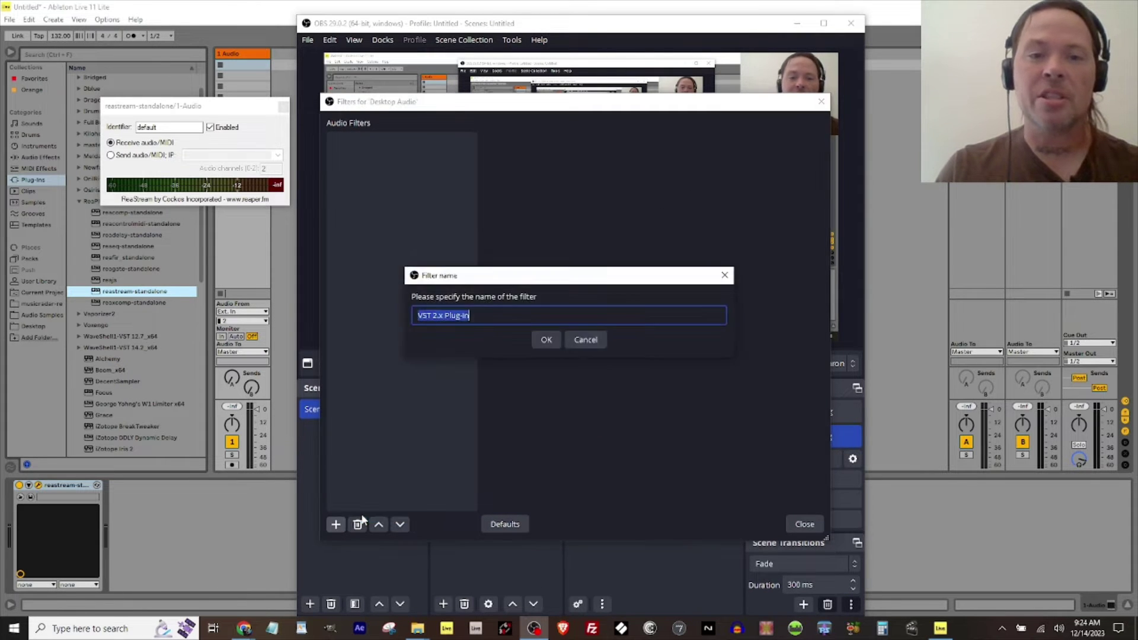
click(540, 339)
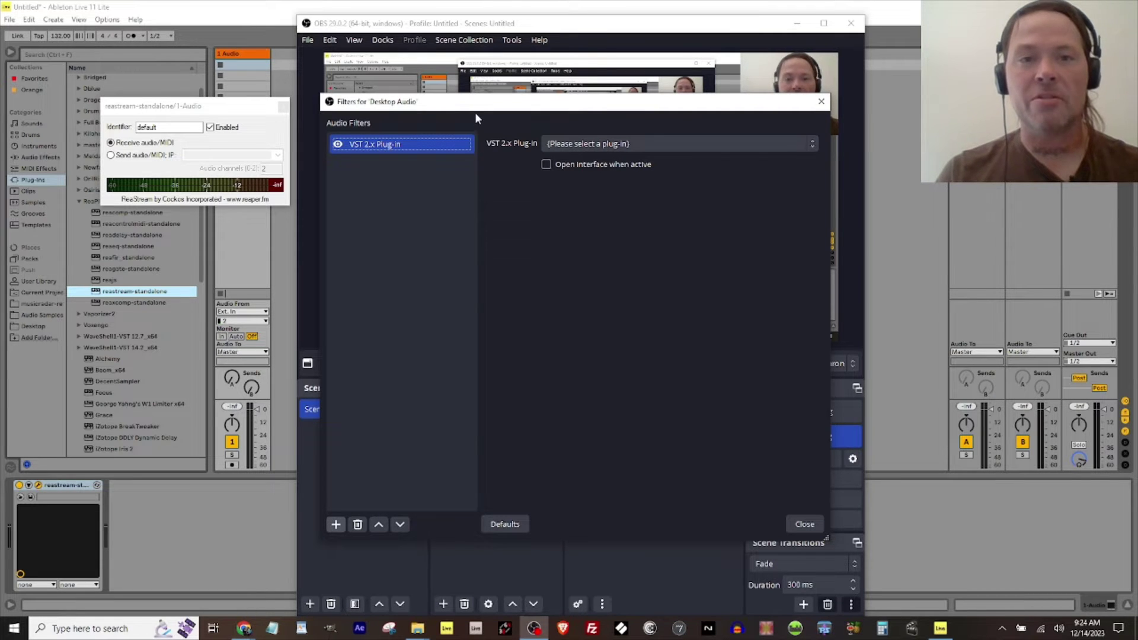
Step: Enable 'Open interface when active' and choose reastream-standalone as the filter's plug-in
click(546, 165)
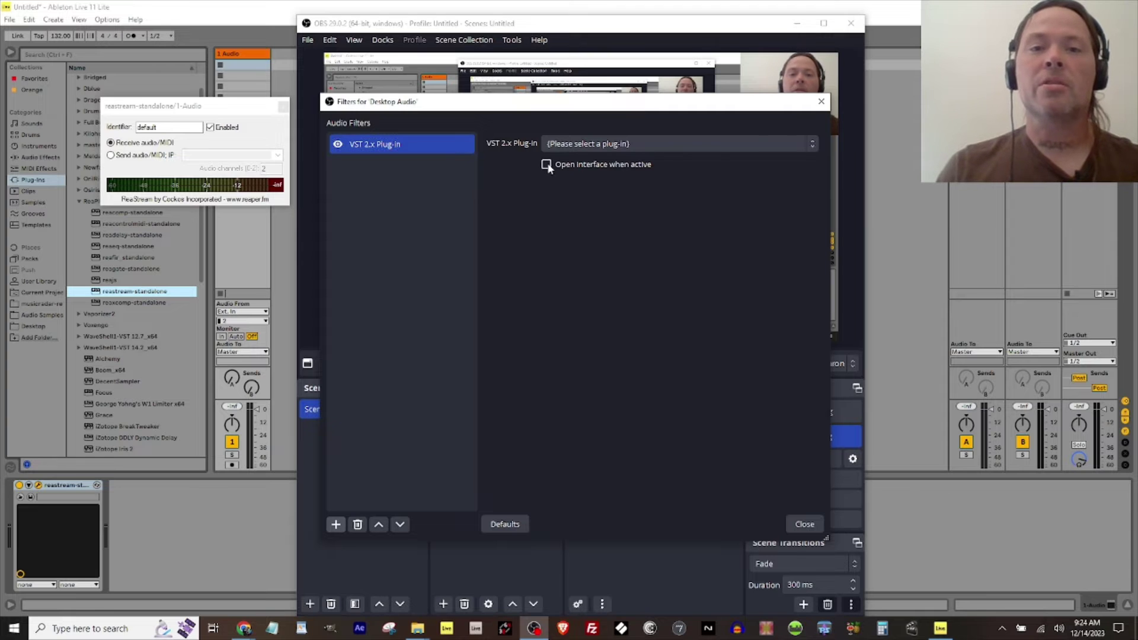
click(810, 145)
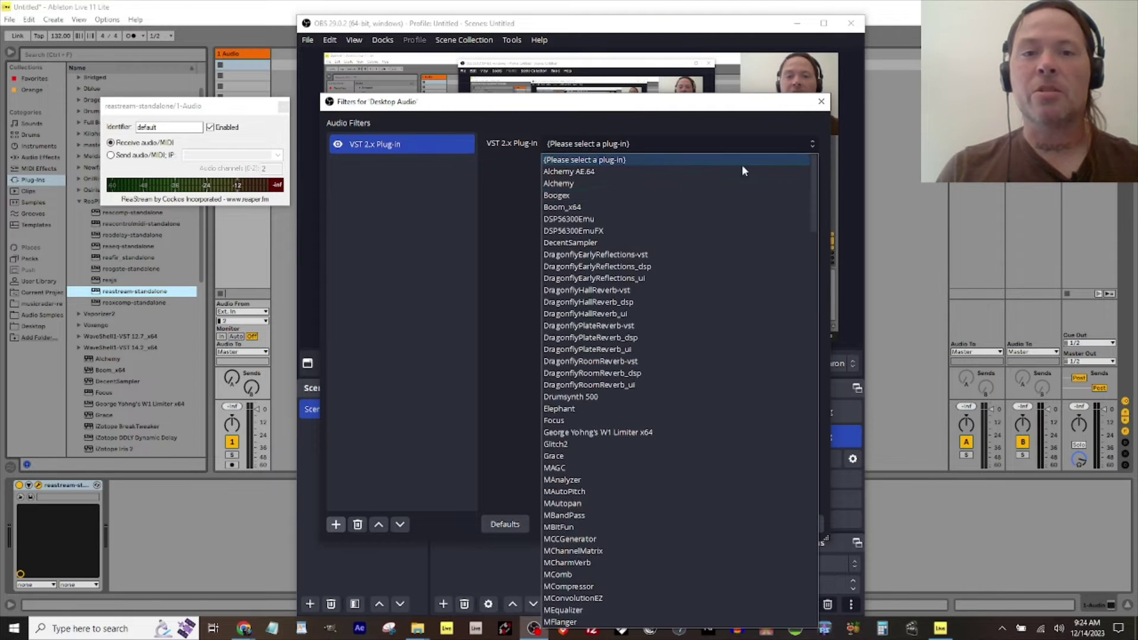
drag(812, 189, 815, 556)
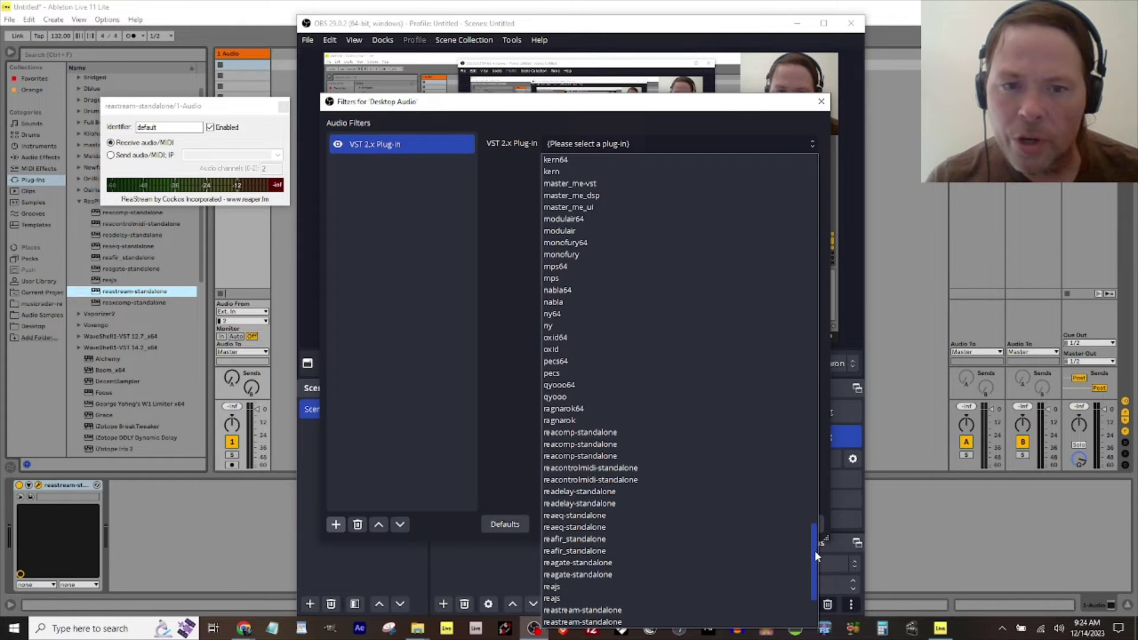
scroll(632, 504, down, 3)
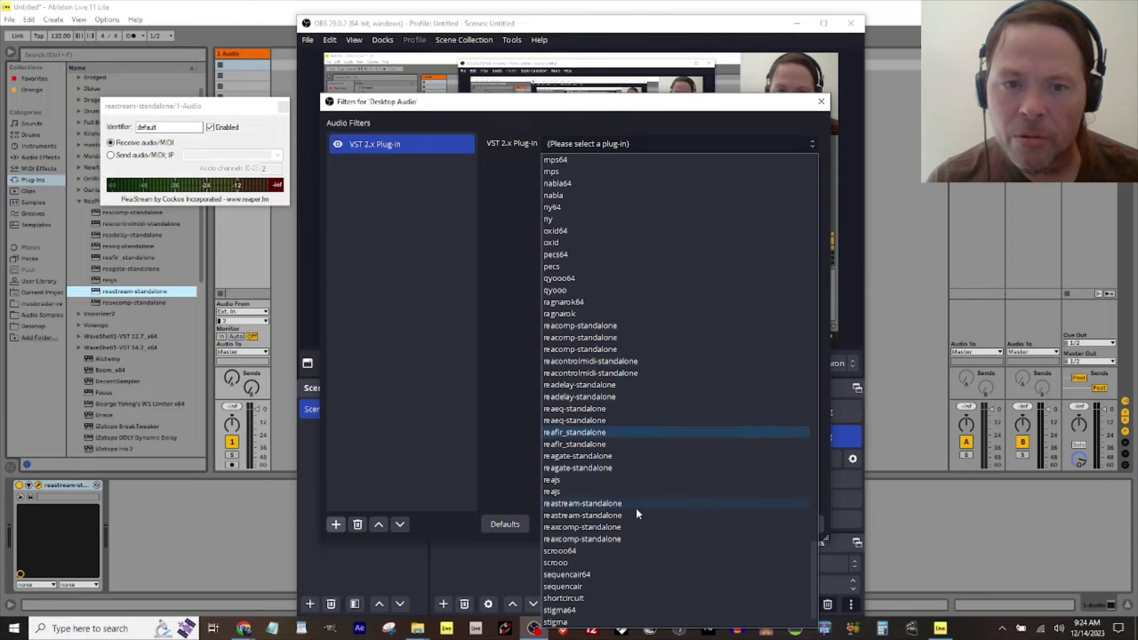
click(582, 504)
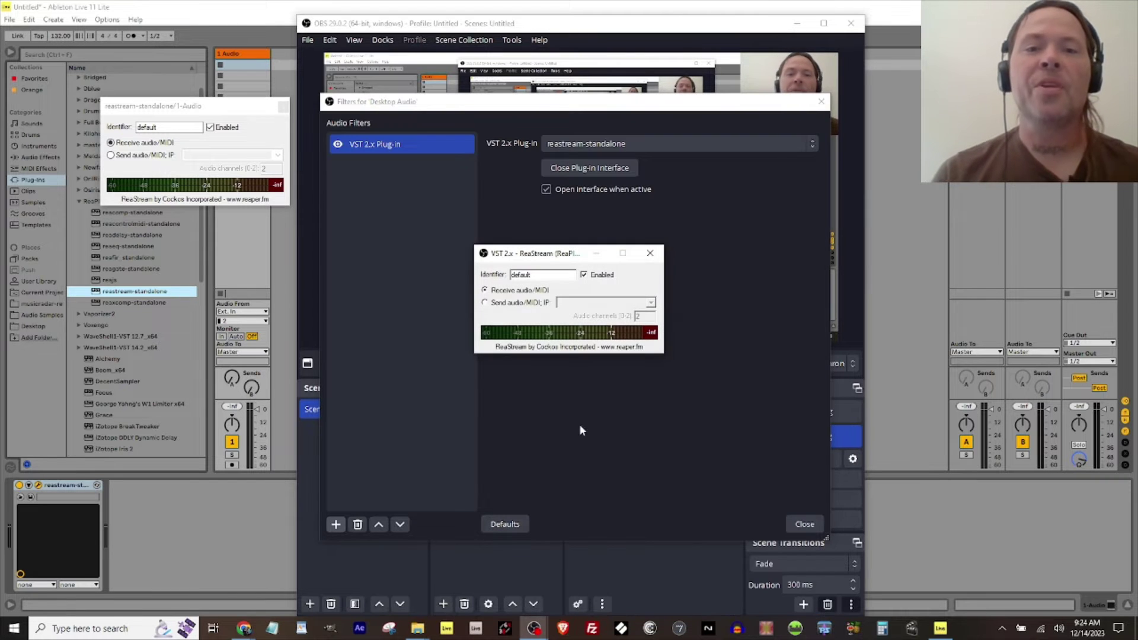
Step: Set ReaStream to Send audio/MIDI to local broadcast and close the filter windows
click(484, 303)
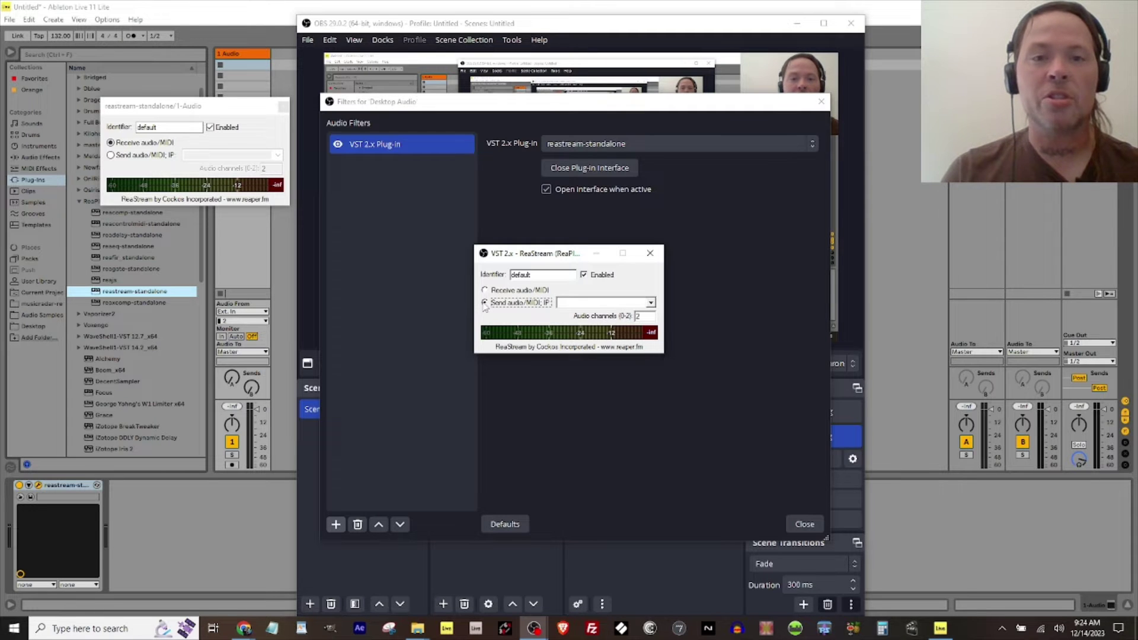
drag(544, 253, 372, 133)
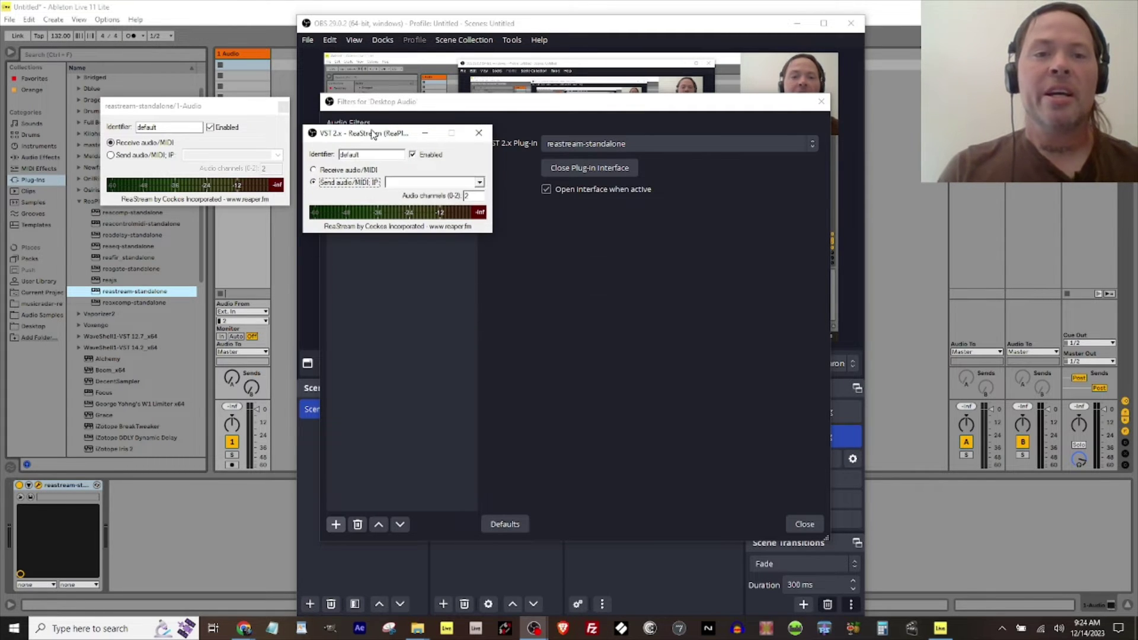
click(479, 182)
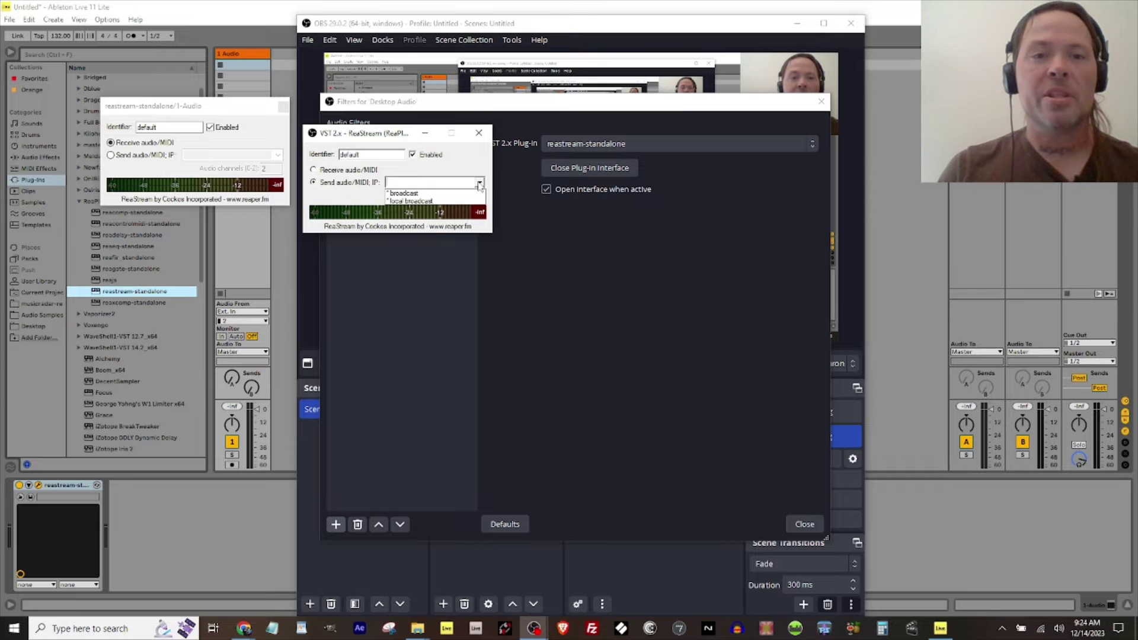
click(411, 201)
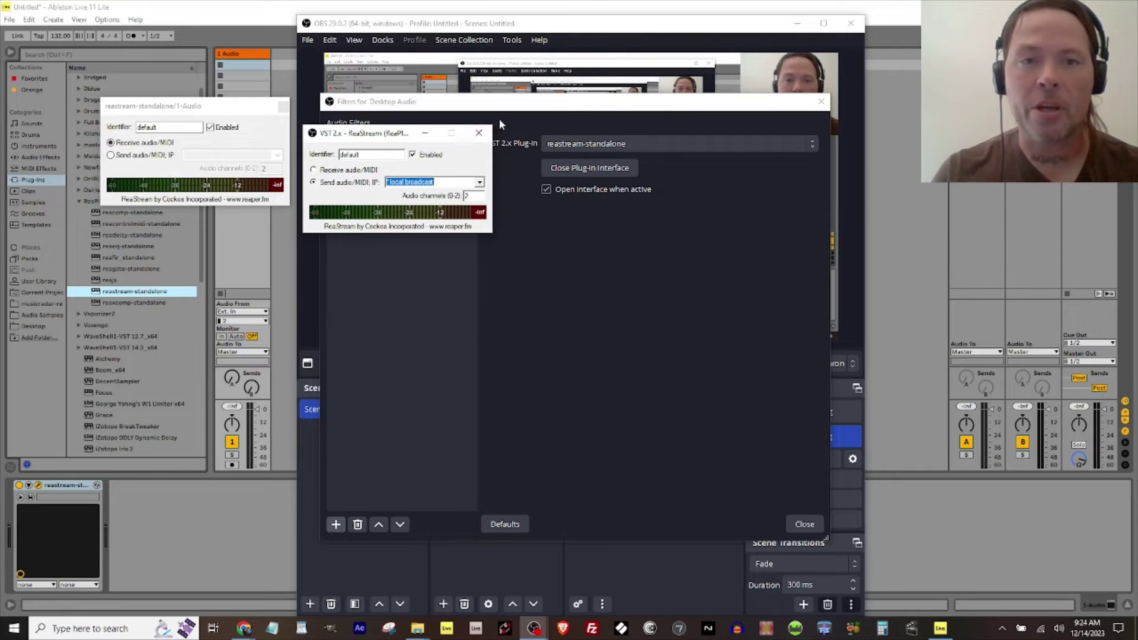
click(821, 102)
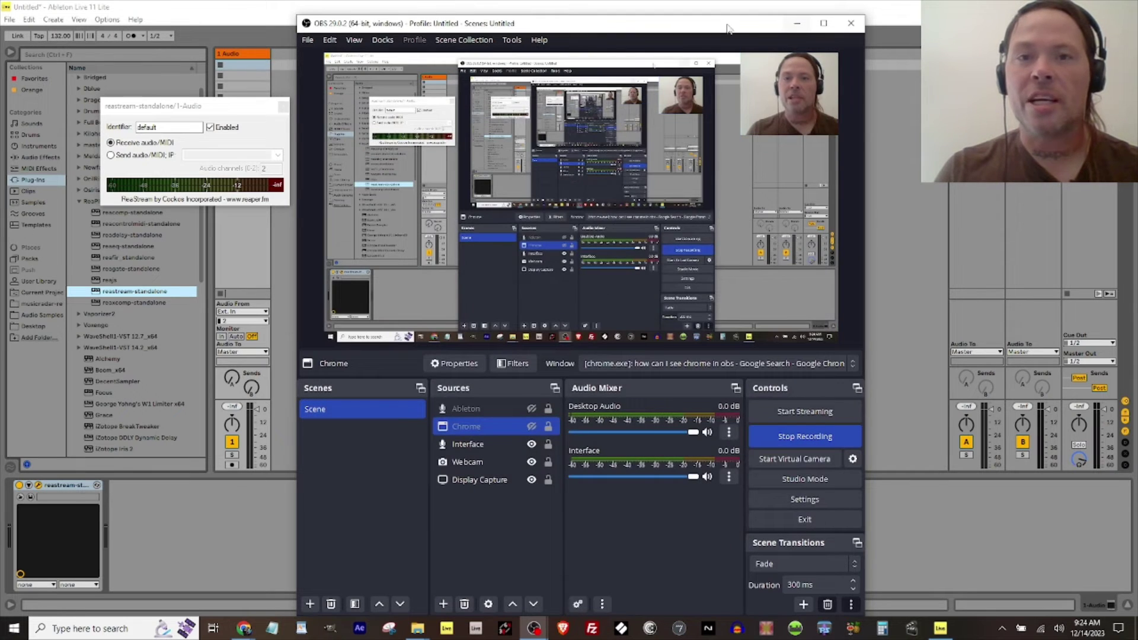
Step: Play the Funk Drum Groove (105 BPM) video in Chrome and arrange both ReaStream windows in view
drag(719, 25, 994, 10)
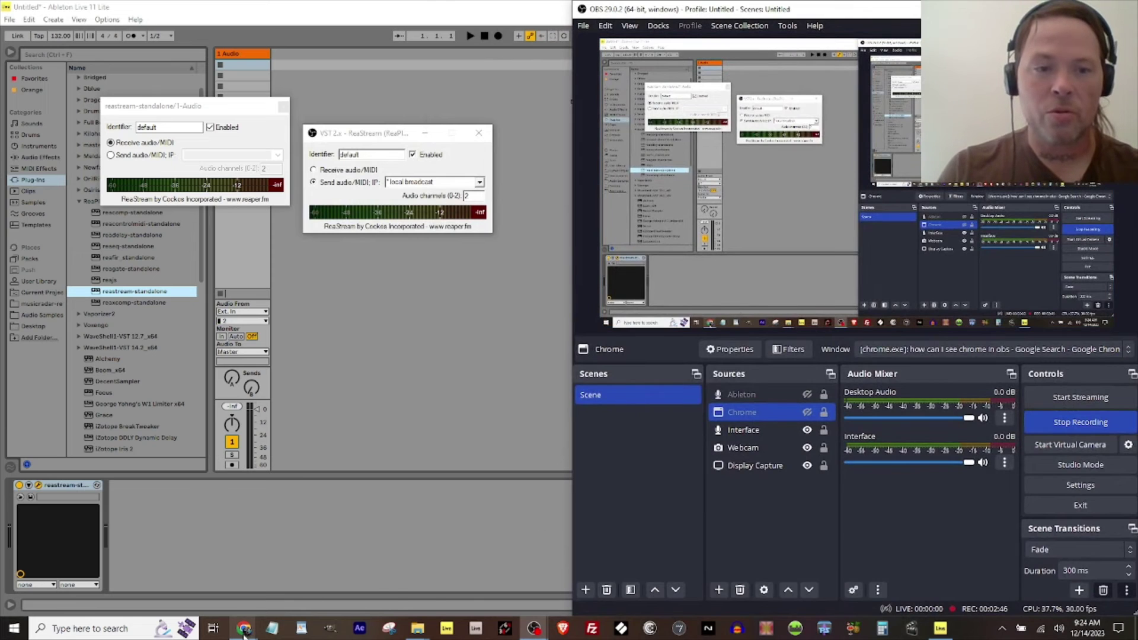
mouse_move(244, 629)
click(349, 578)
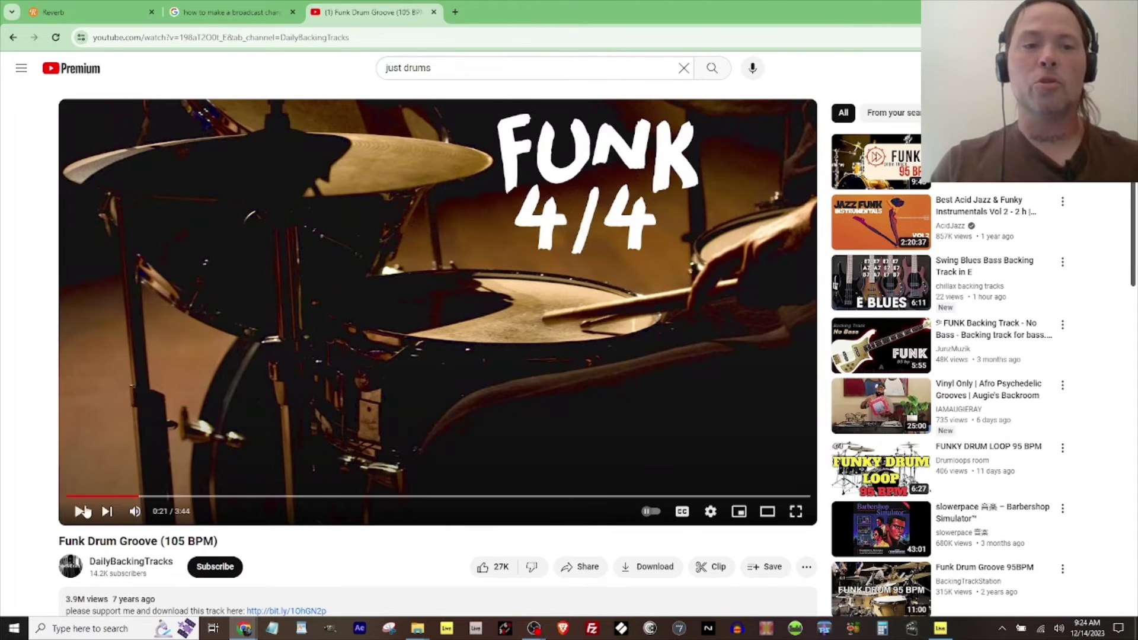
click(79, 513)
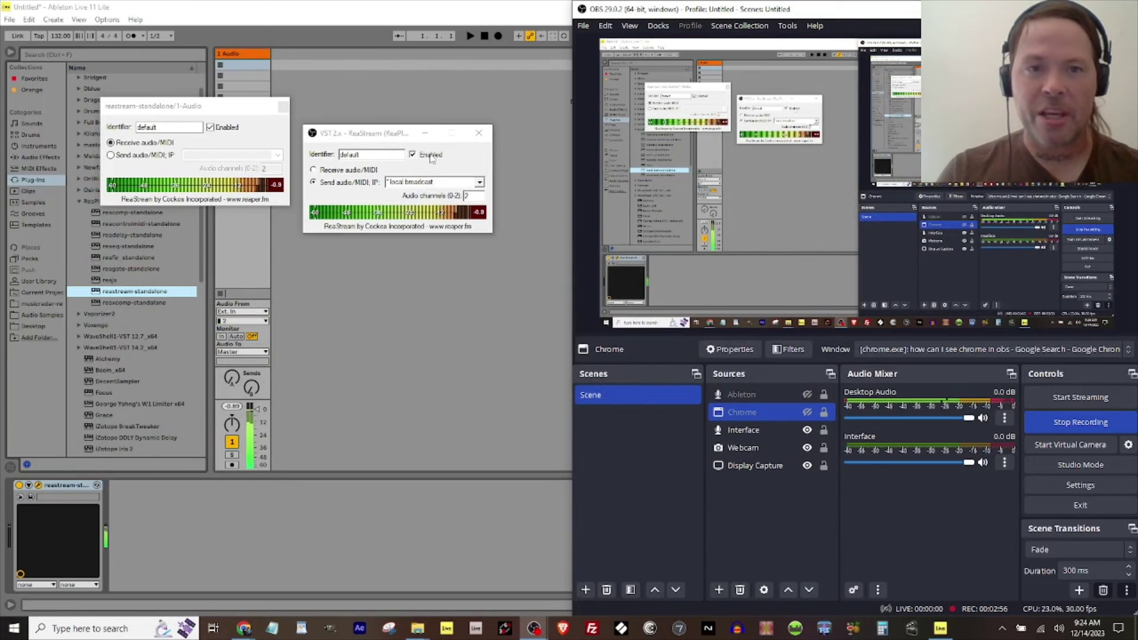
drag(330, 133, 430, 127)
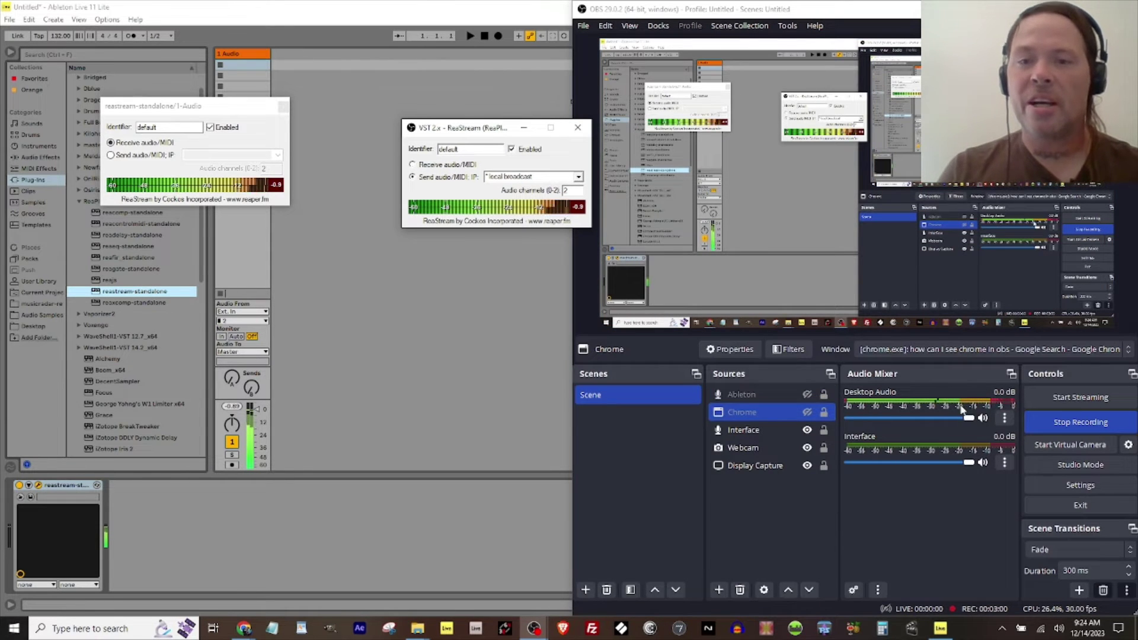
drag(247, 102, 517, 77)
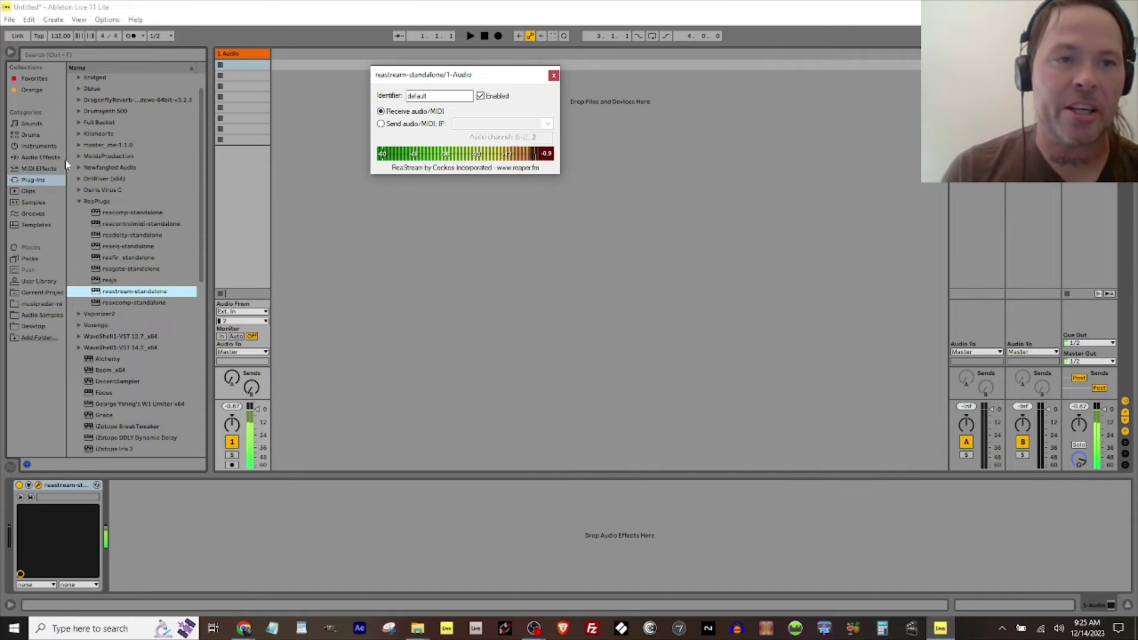
Step: Insert a Limiter after ReaStream on 1 Audio and lower its gain to -9.80 dB
click(26, 157)
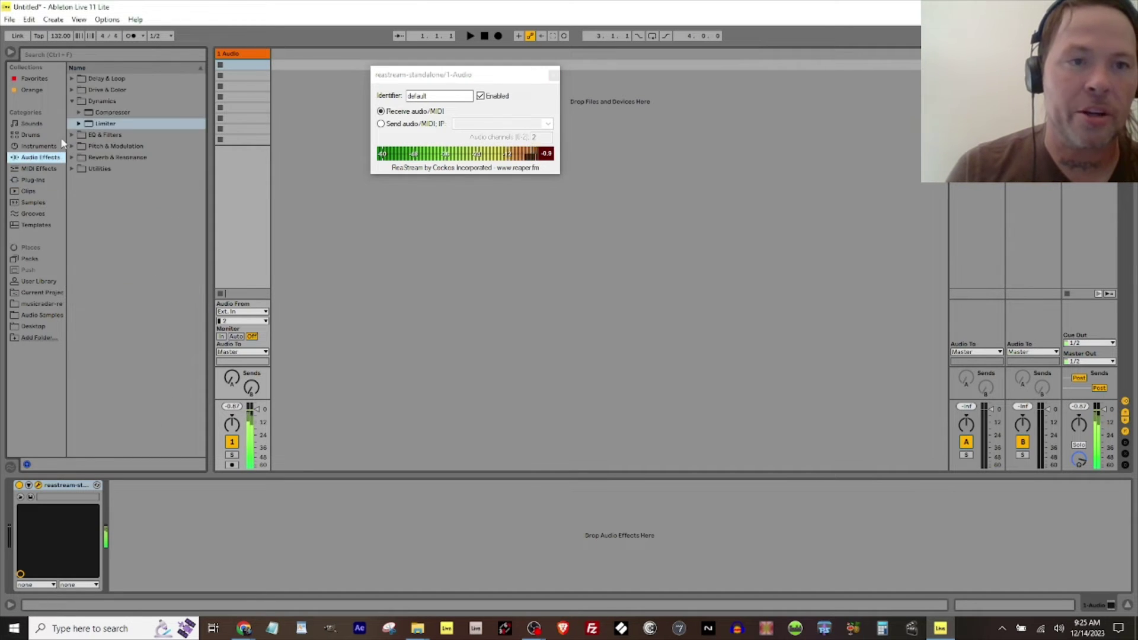
drag(86, 125, 146, 529)
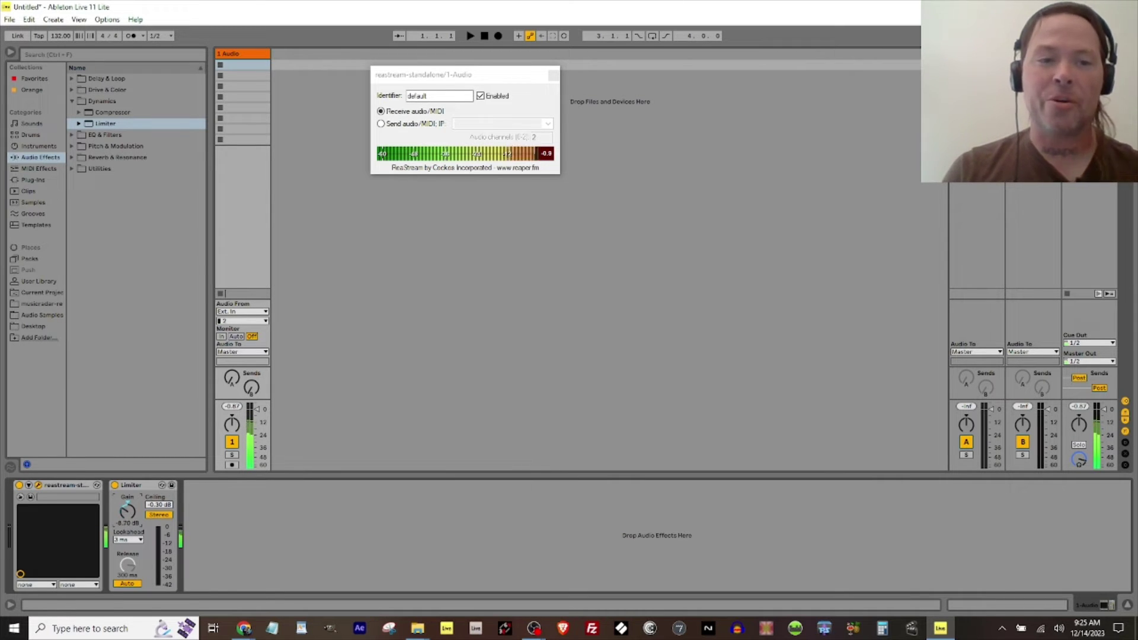
drag(127, 511, 127, 517)
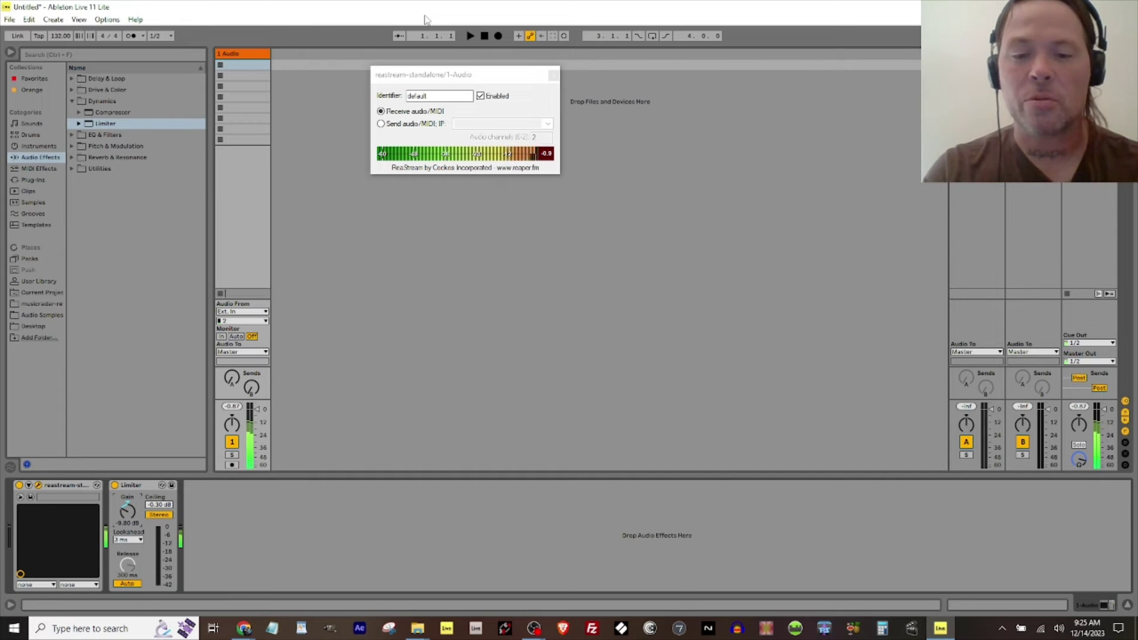
key(ctrl+comma)
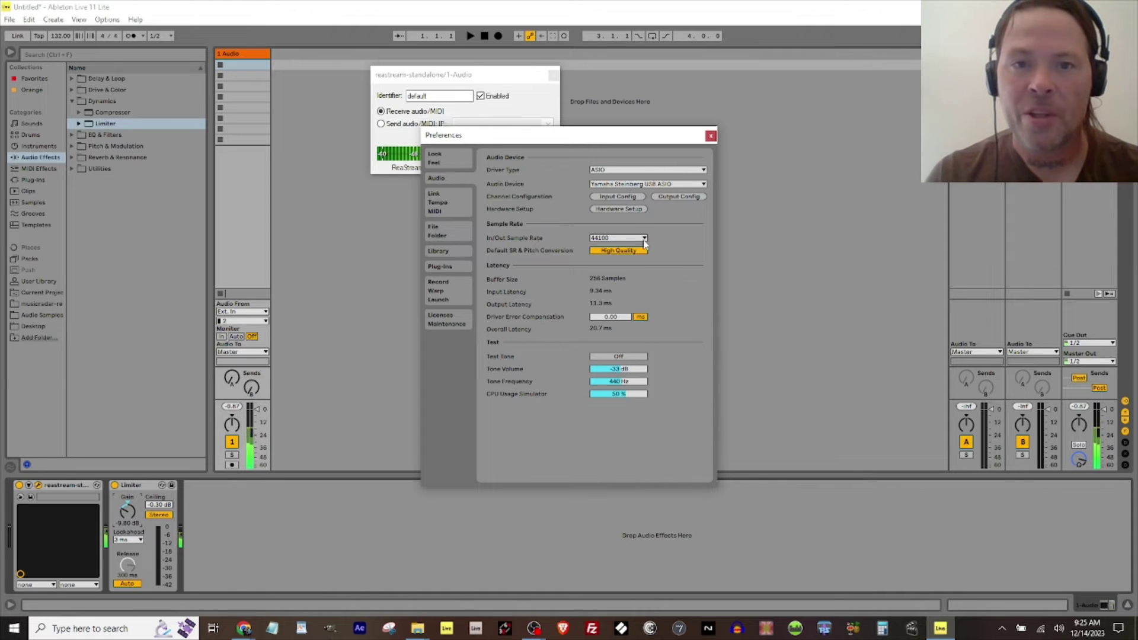
click(633, 210)
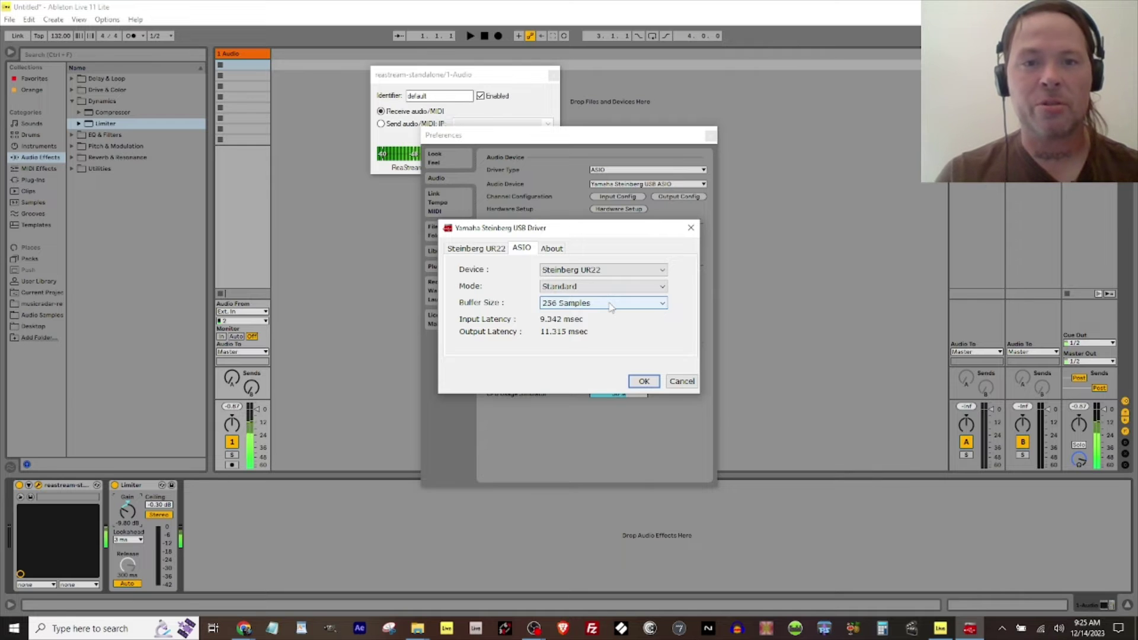
click(611, 303)
click(584, 365)
click(651, 381)
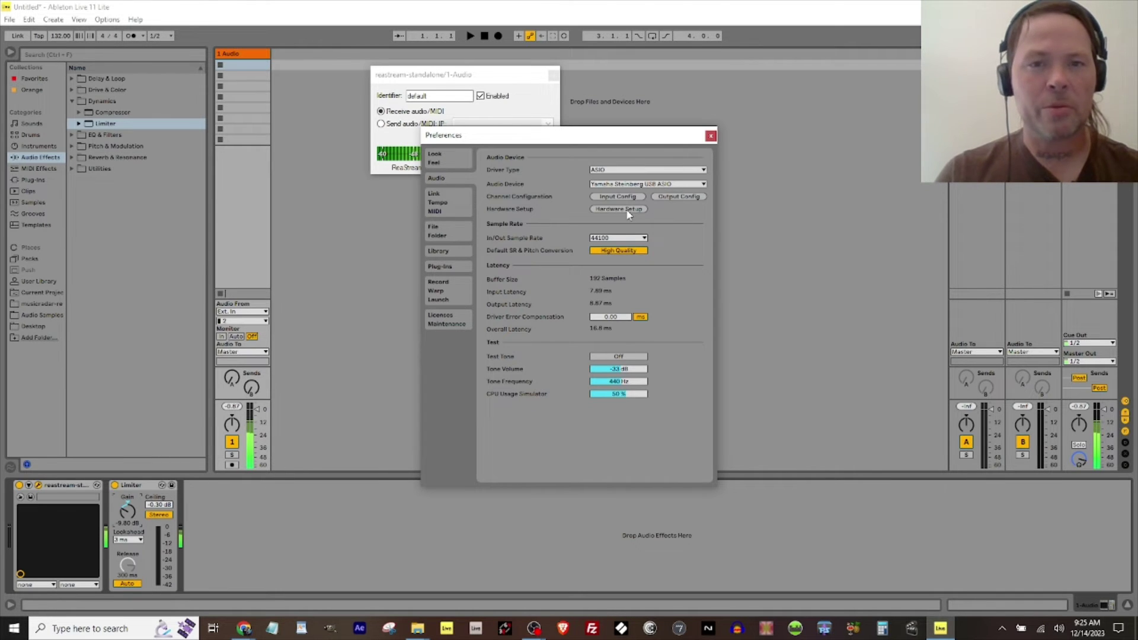
click(627, 210)
click(583, 302)
click(580, 364)
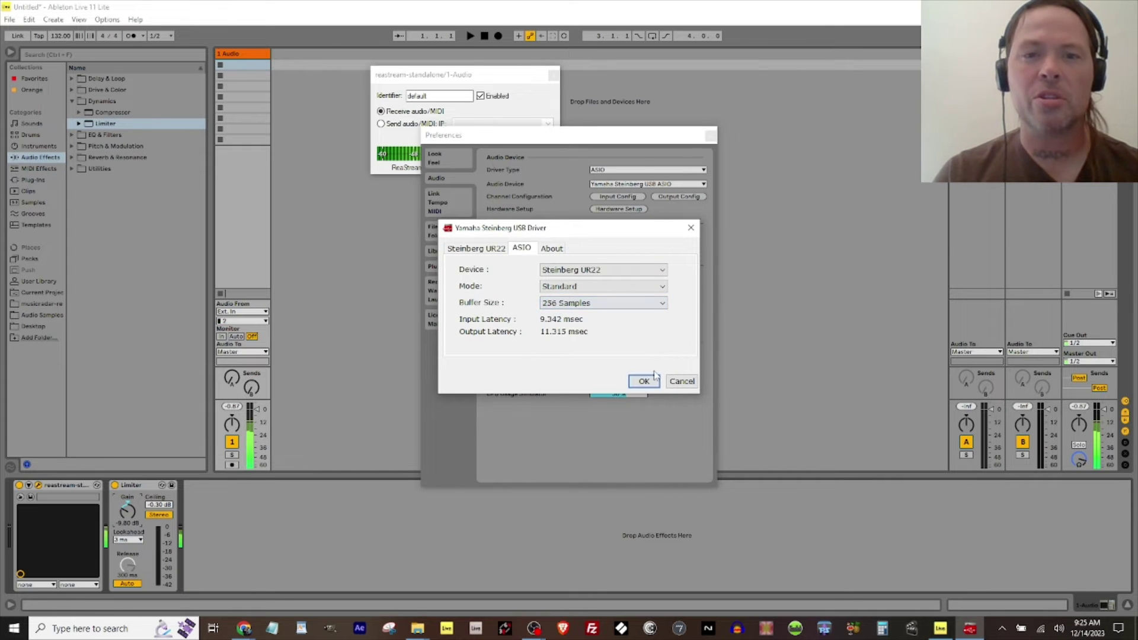
click(644, 382)
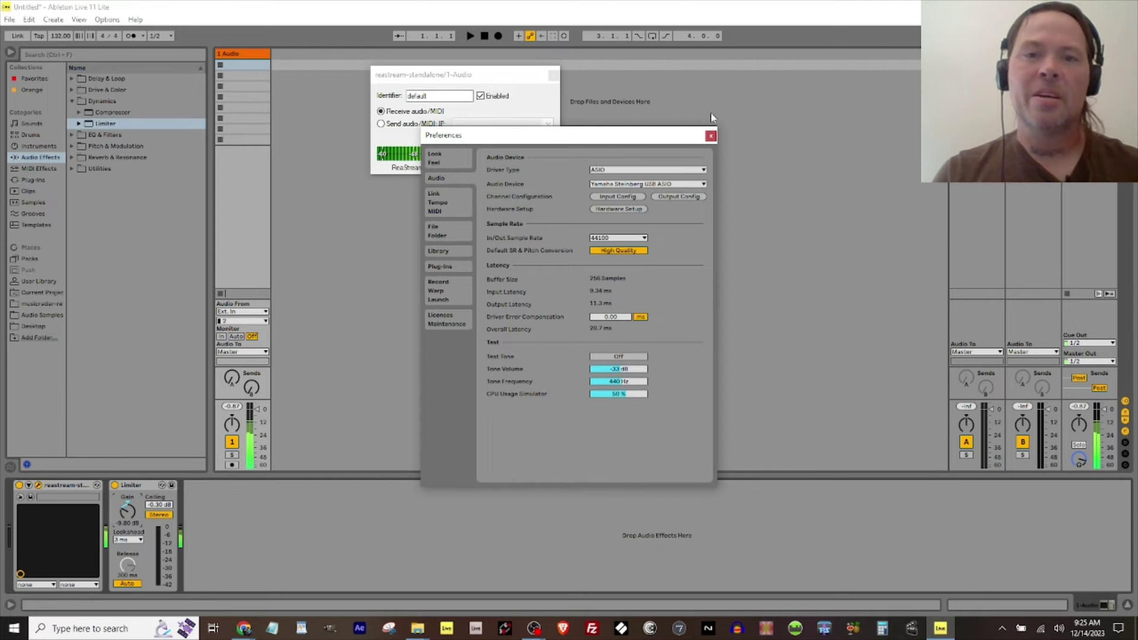
click(711, 136)
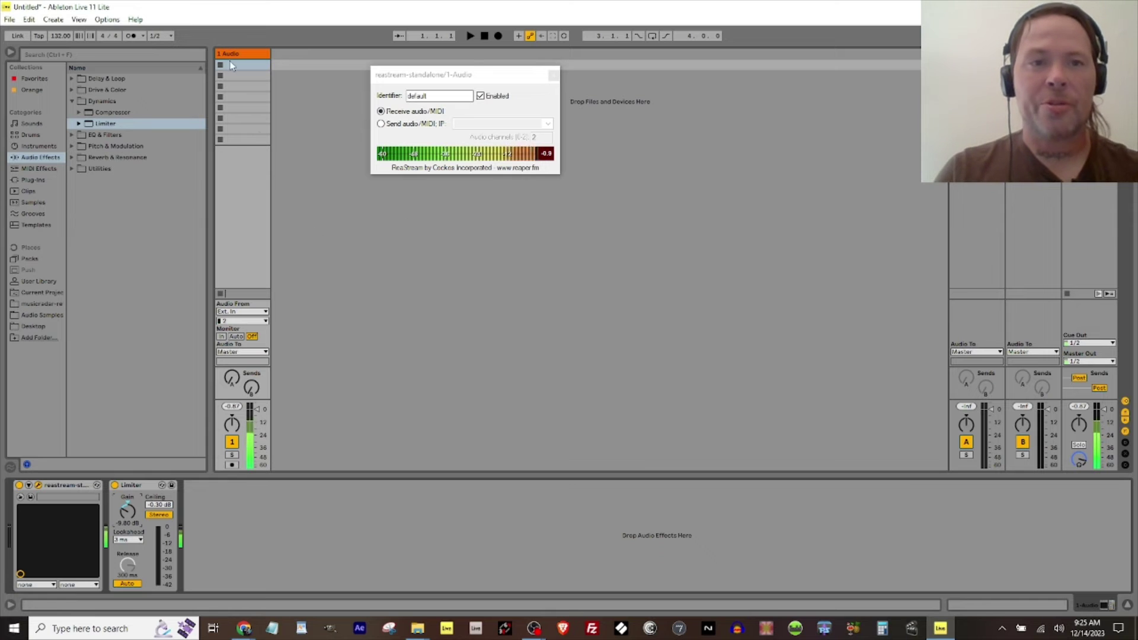
click(233, 465)
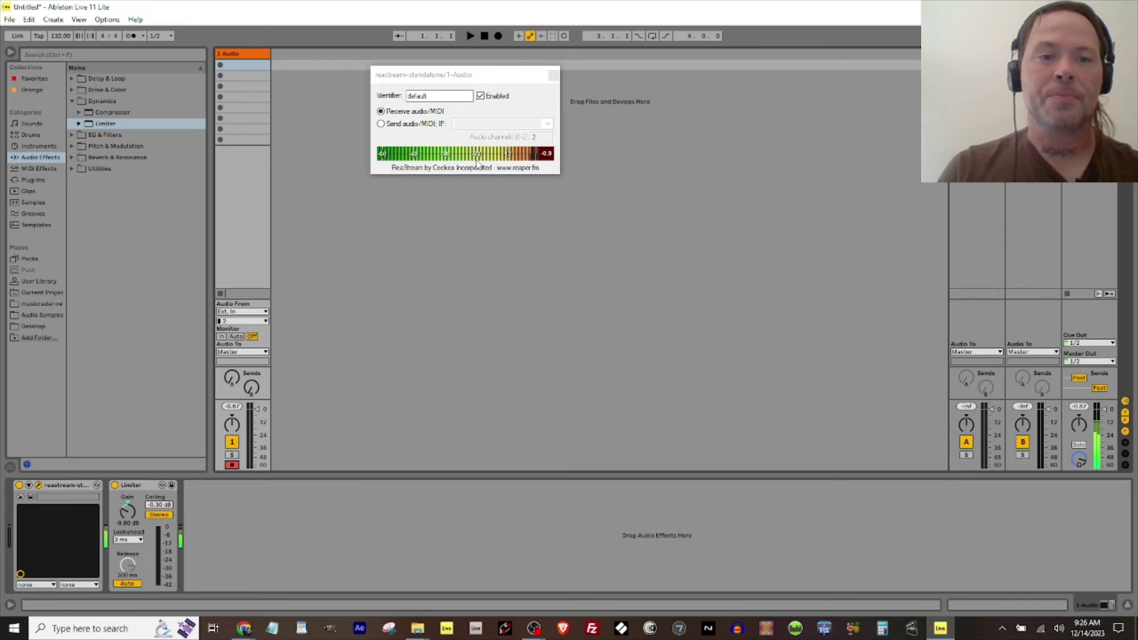
click(232, 465)
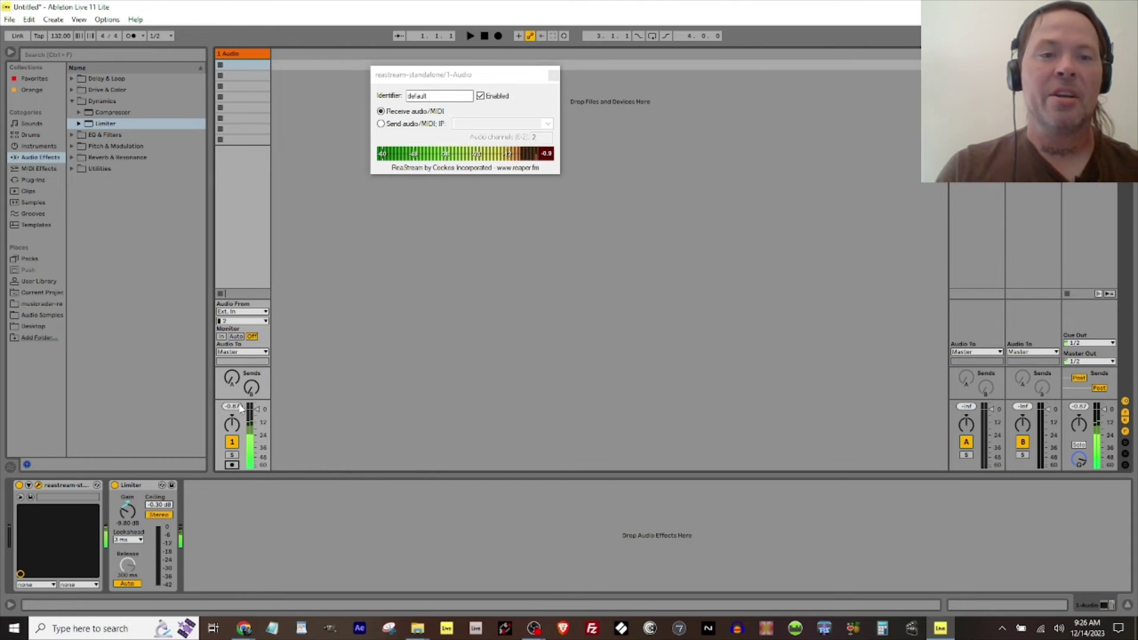
click(232, 442)
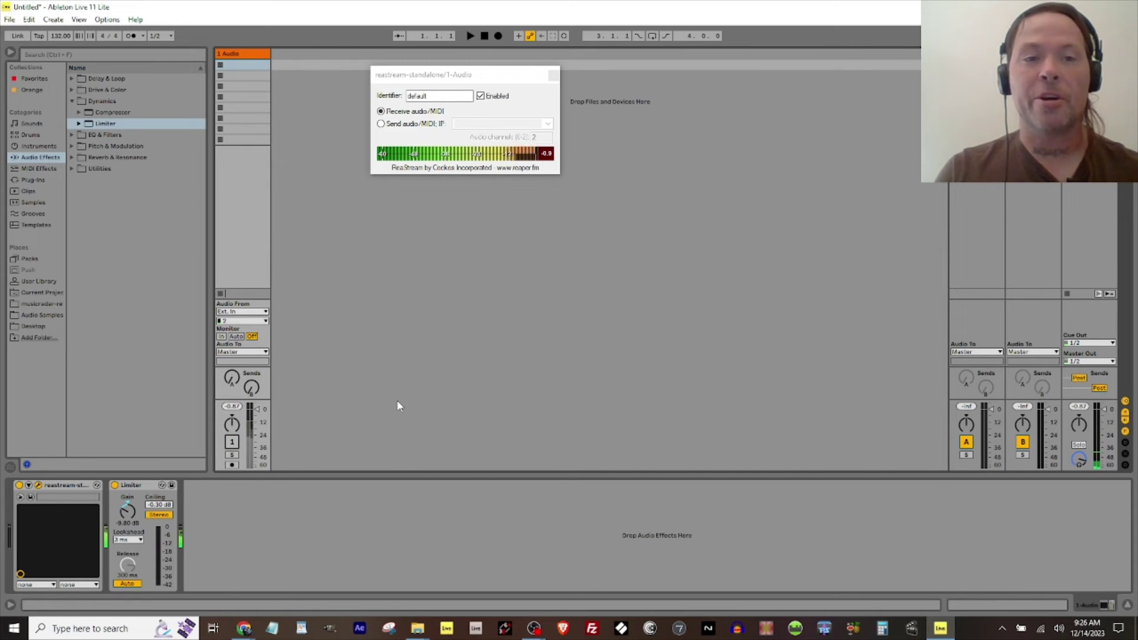
click(236, 444)
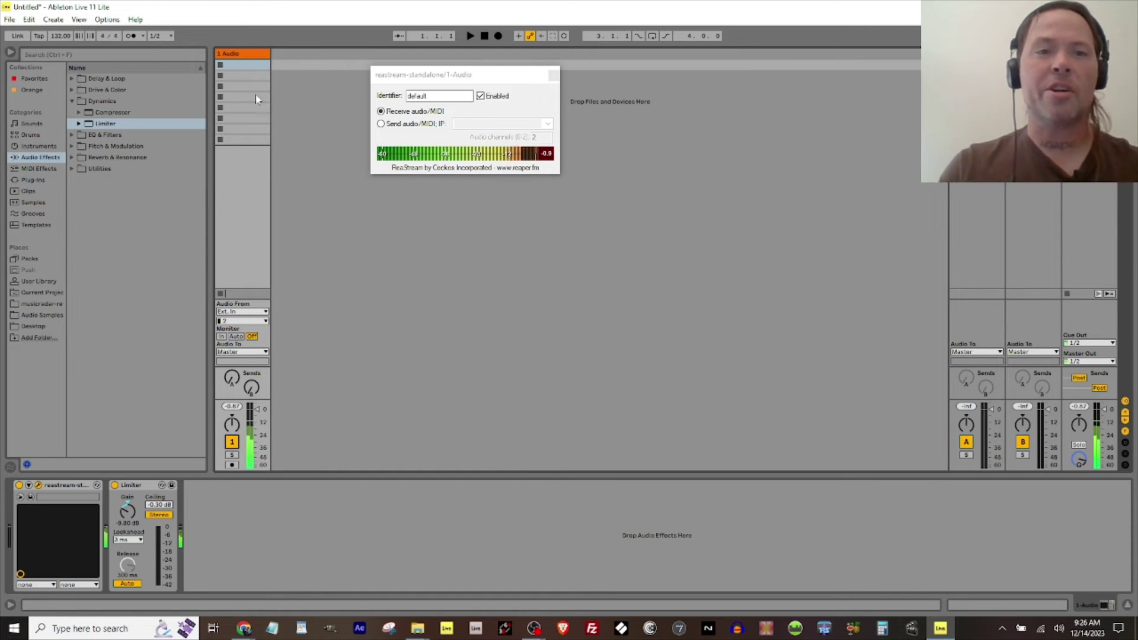
click(253, 55)
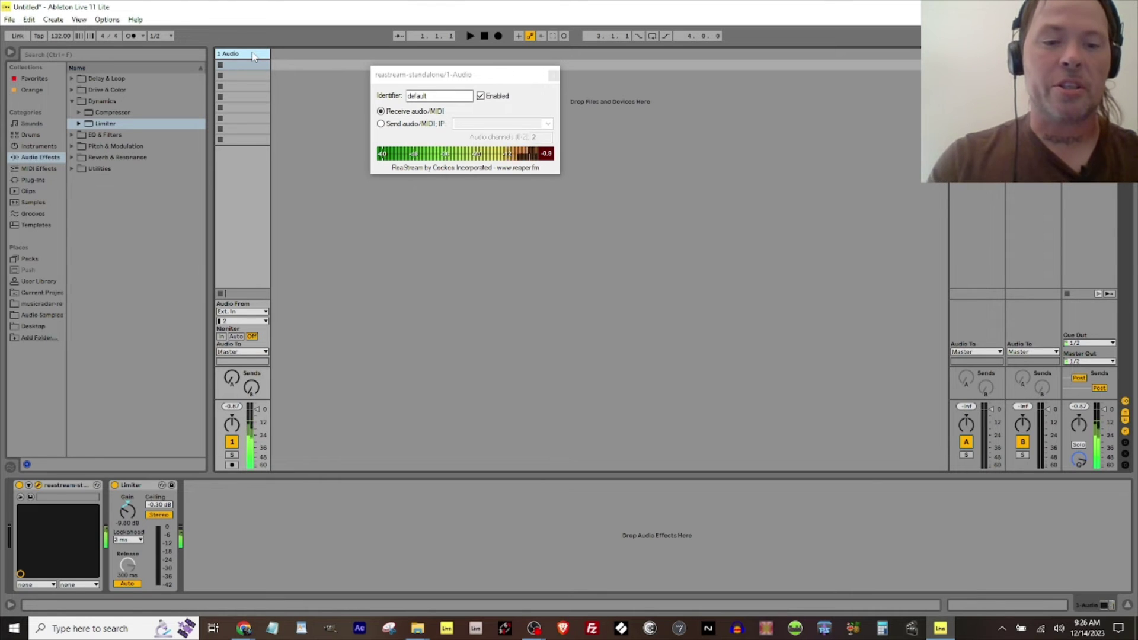
Step: Insert a new 2 Audio track with Ctrl+T and record-enable it
key(ctrl+t)
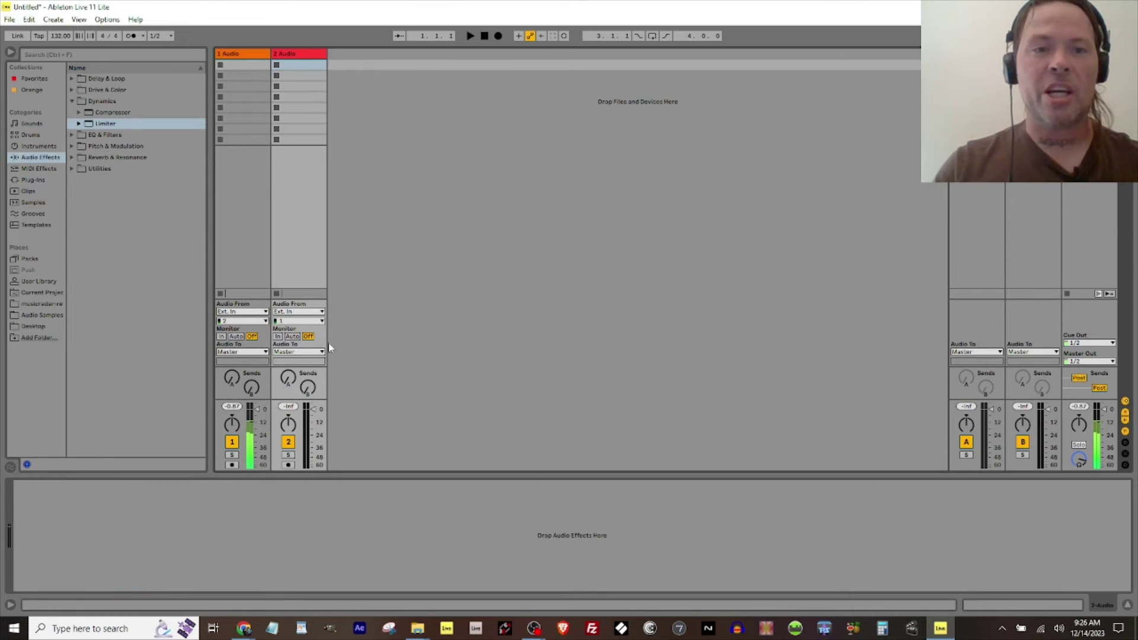
click(290, 445)
click(290, 465)
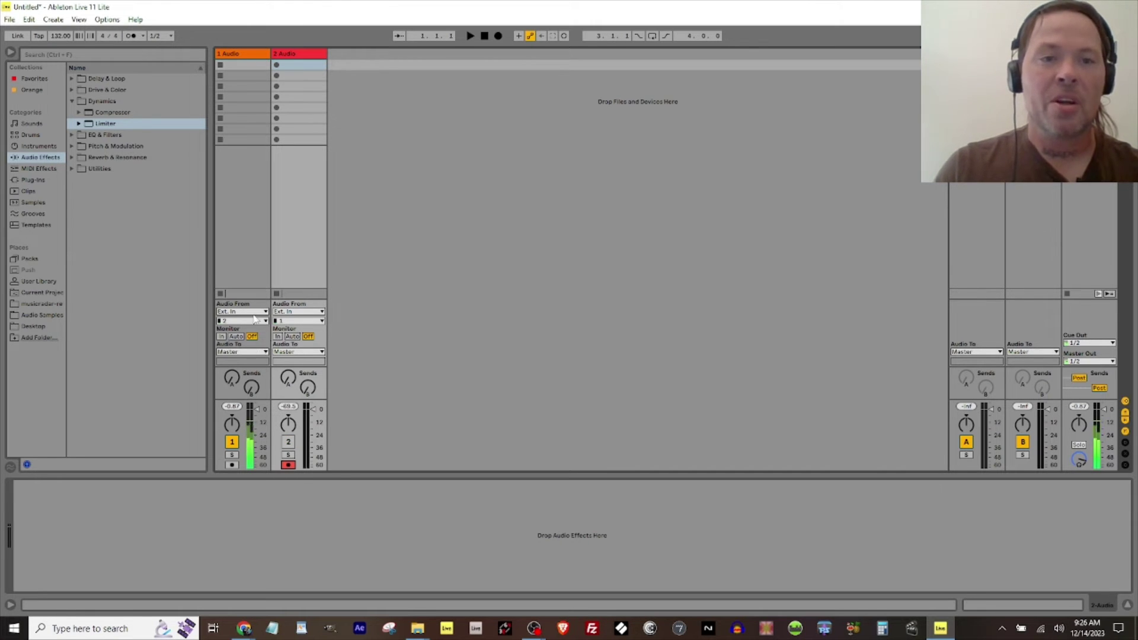
click(244, 53)
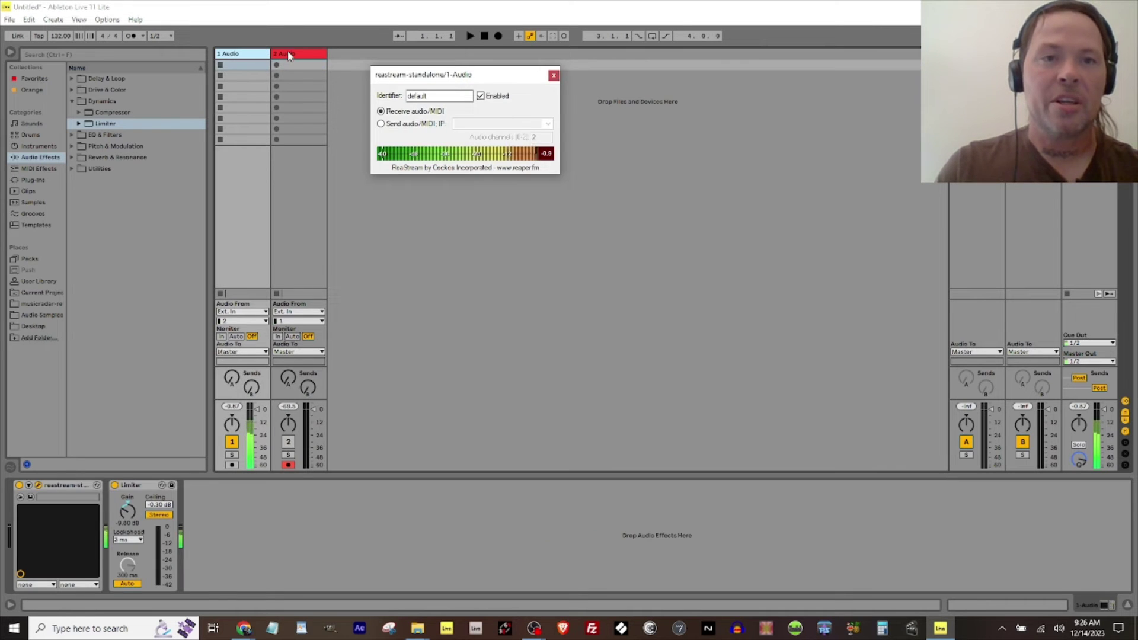
click(290, 54)
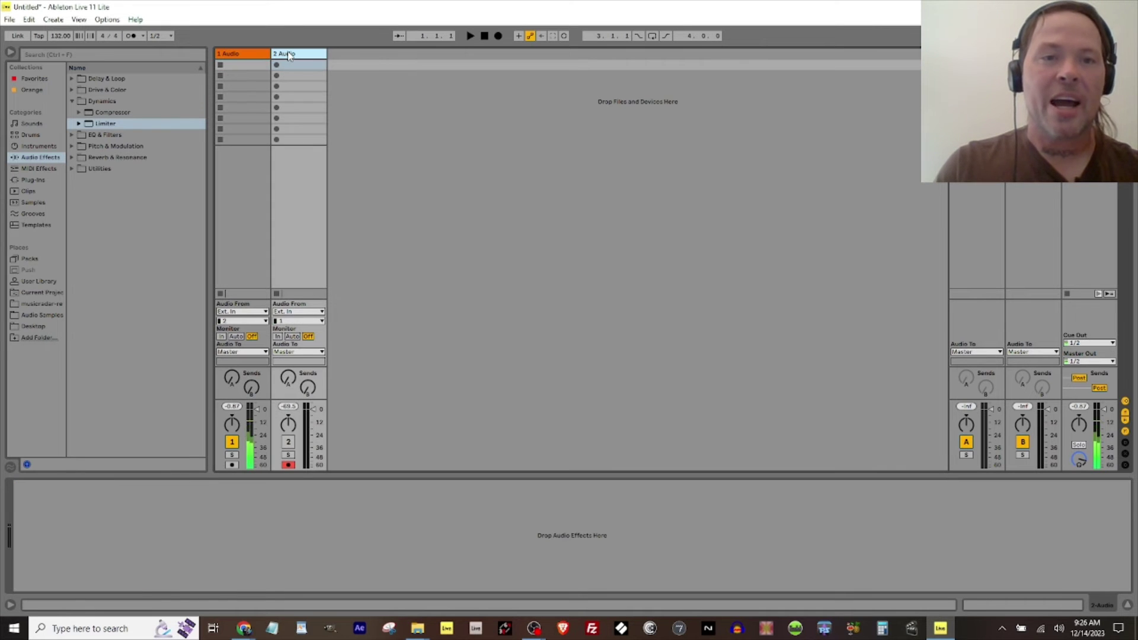
Step: Route track 1's output to 2-Audio, keep track 2 on Ext. In, and record in slot five
click(302, 312)
click(297, 351)
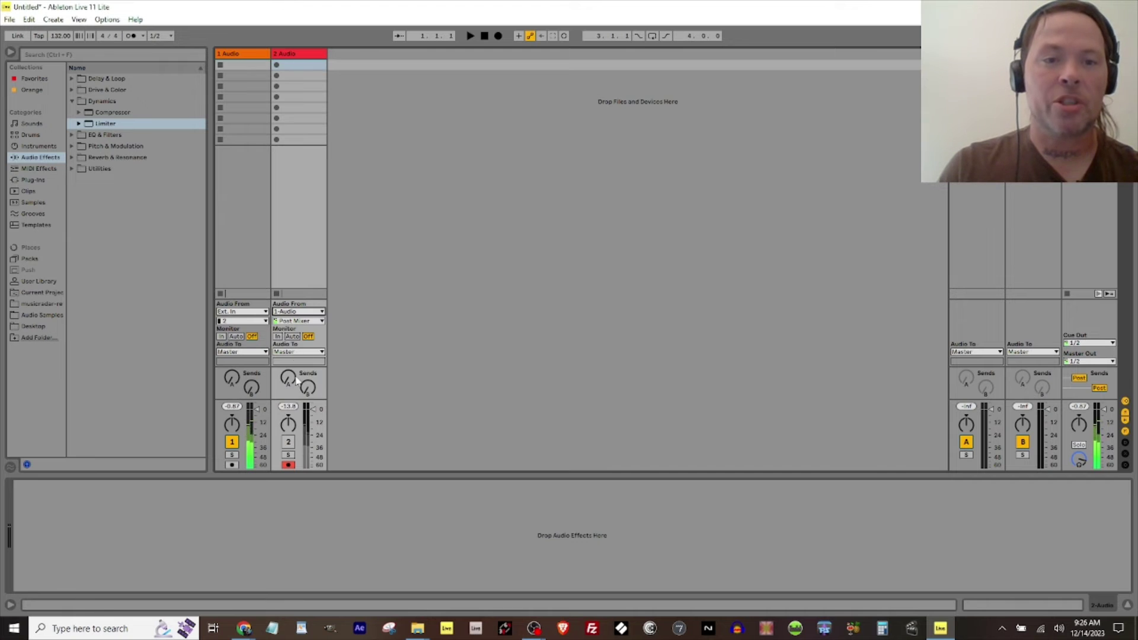
click(303, 312)
click(303, 322)
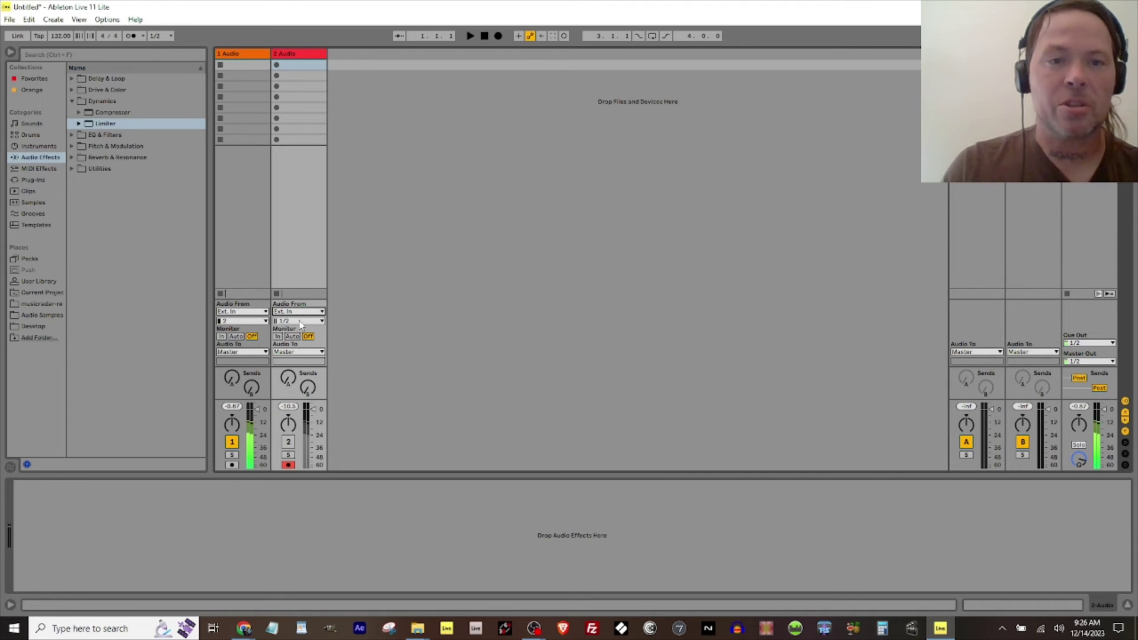
click(240, 352)
click(241, 392)
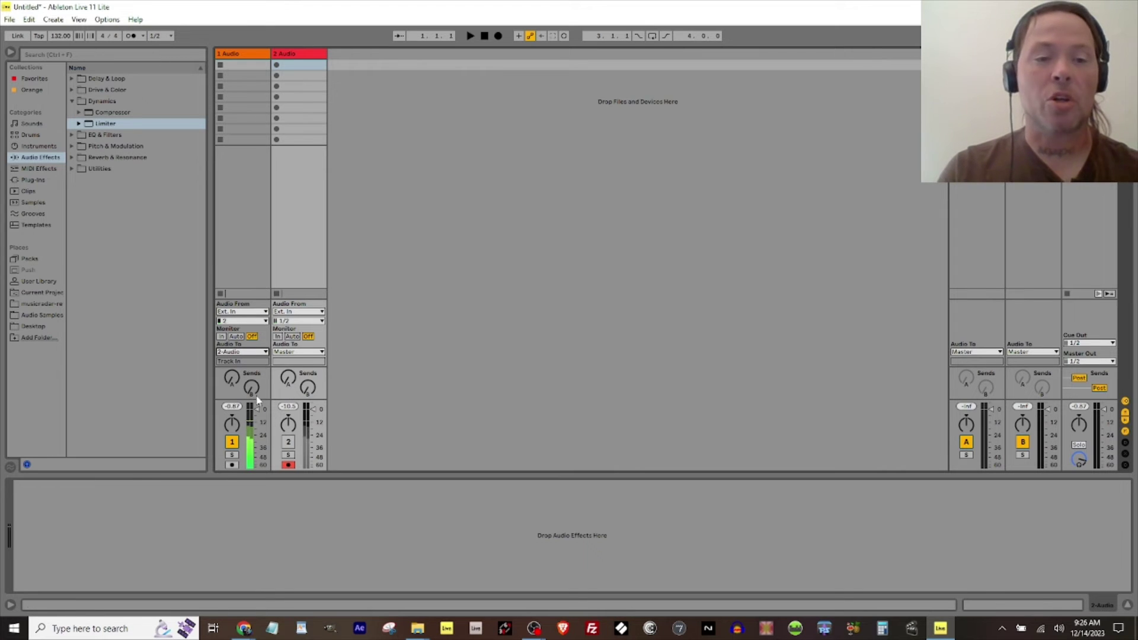
click(276, 108)
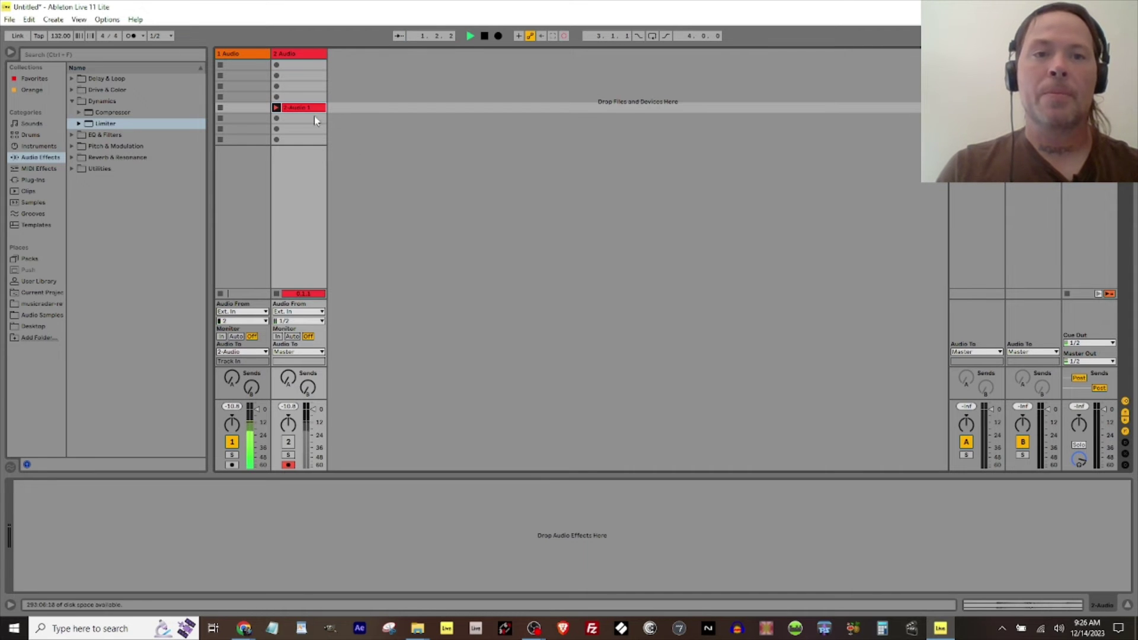
Step: Open the recording 2-Audio 1 clip in Clip View to show its waveform
double_click(303, 108)
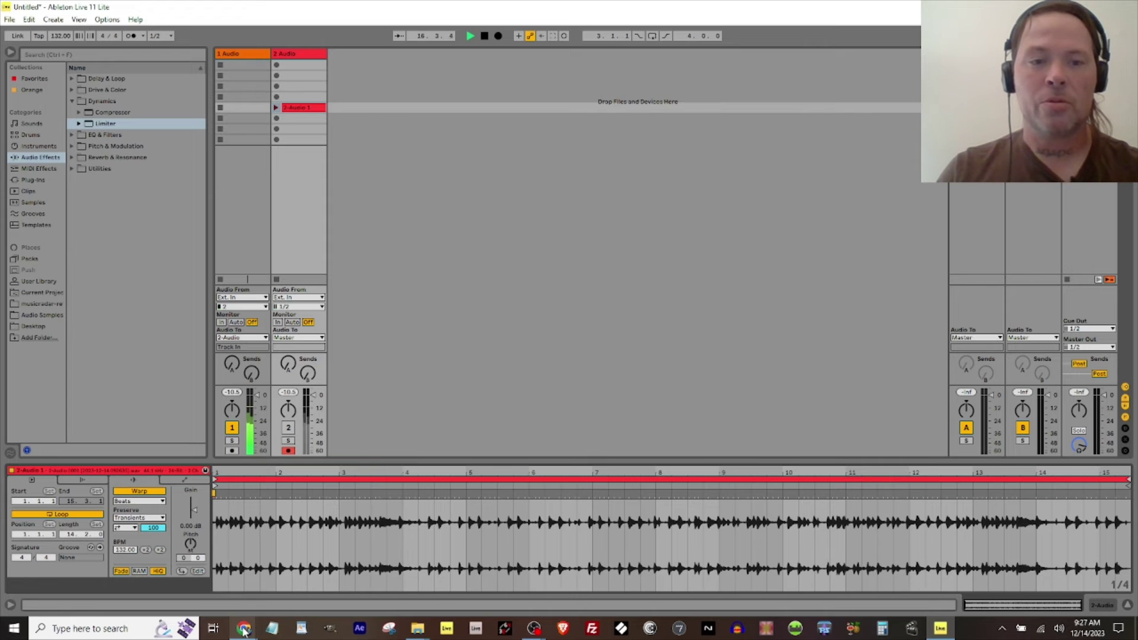
Step: Pause the Funk Drum Groove video in Chrome at 2:56, then switch back to Ableton
mouse_move(249, 629)
click(329, 587)
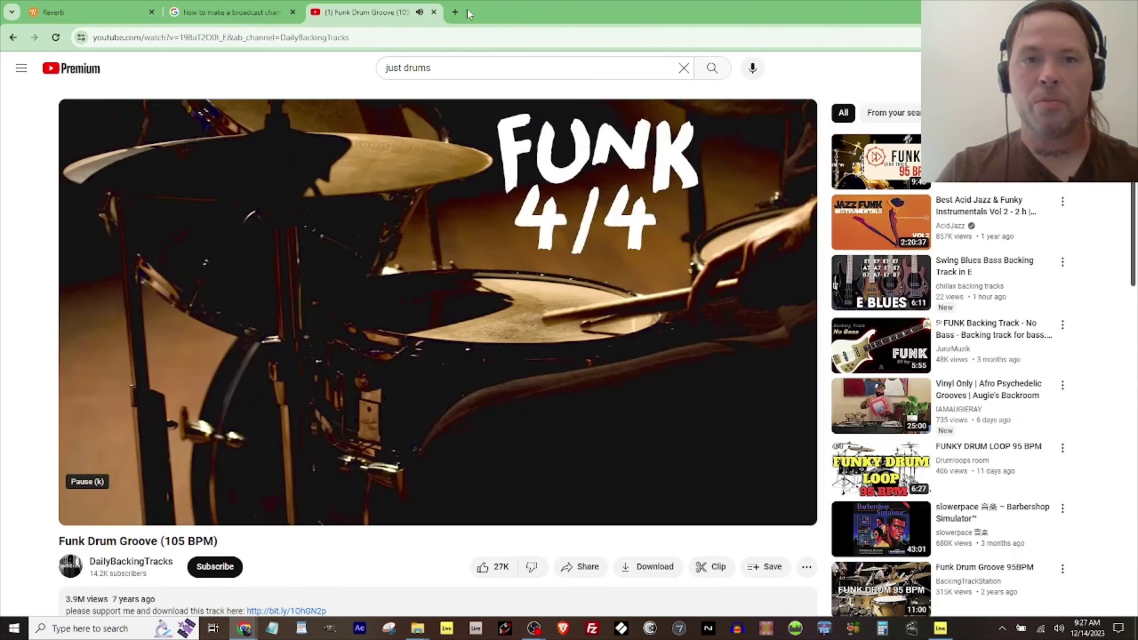
click(242, 418)
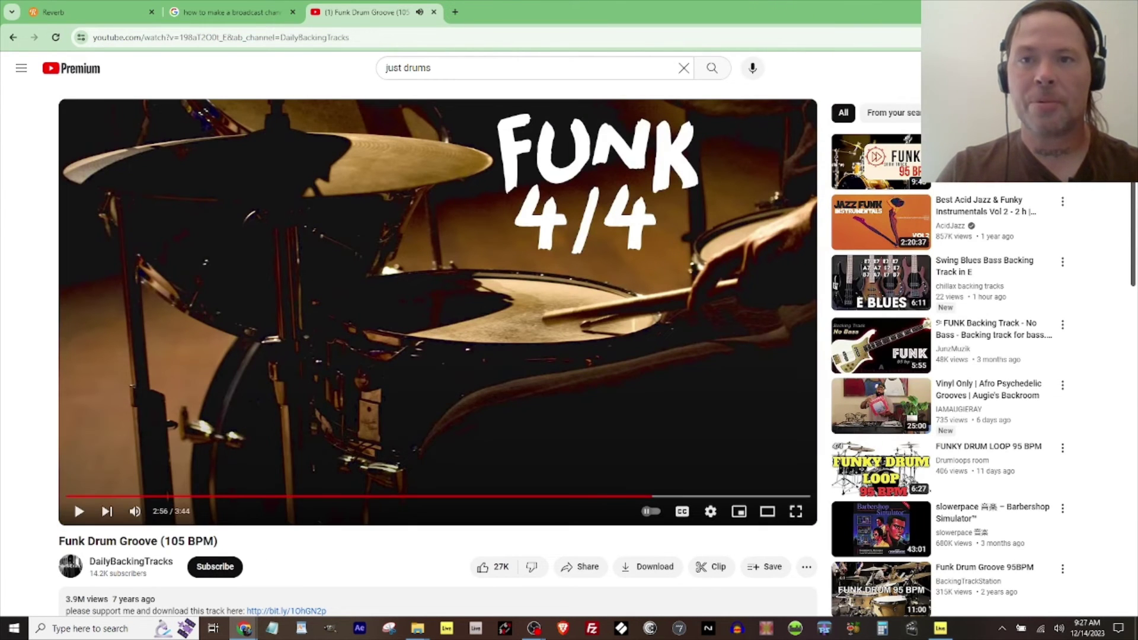
key(alt+Tab)
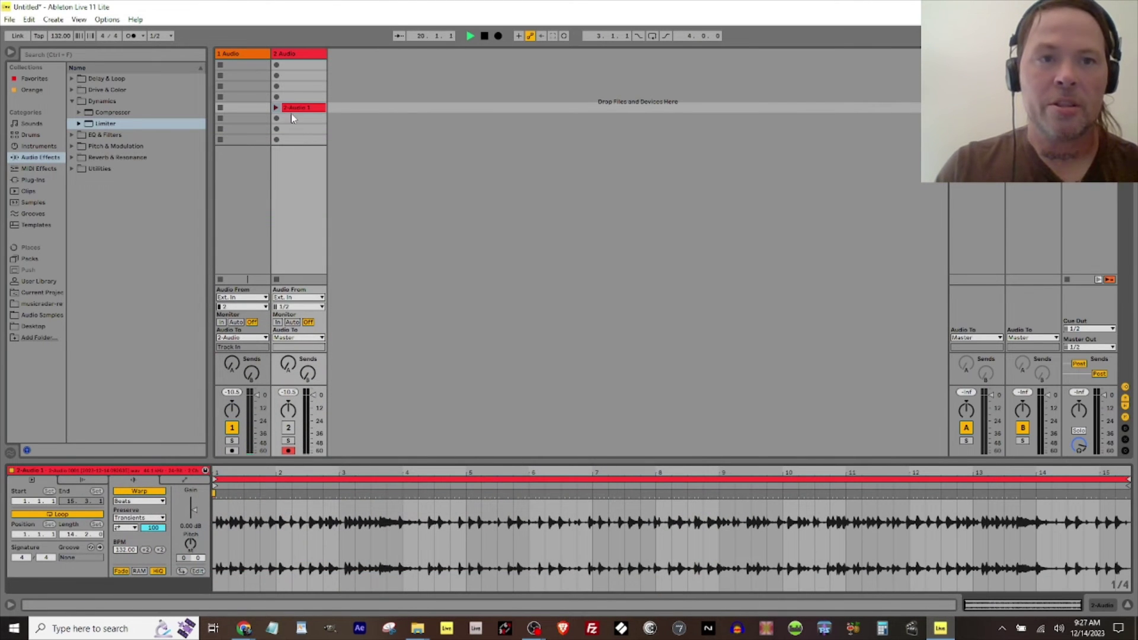
Step: Disarm and reactivate track 2, then give it a Limiter with gain set to about 13 dB
click(288, 450)
click(288, 427)
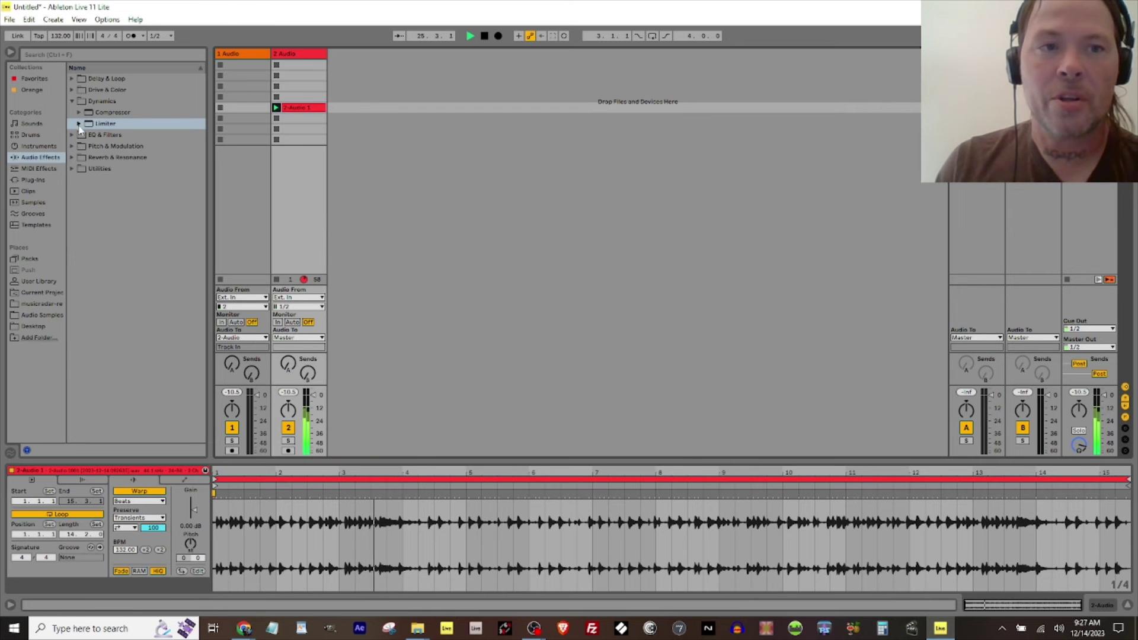
click(290, 65)
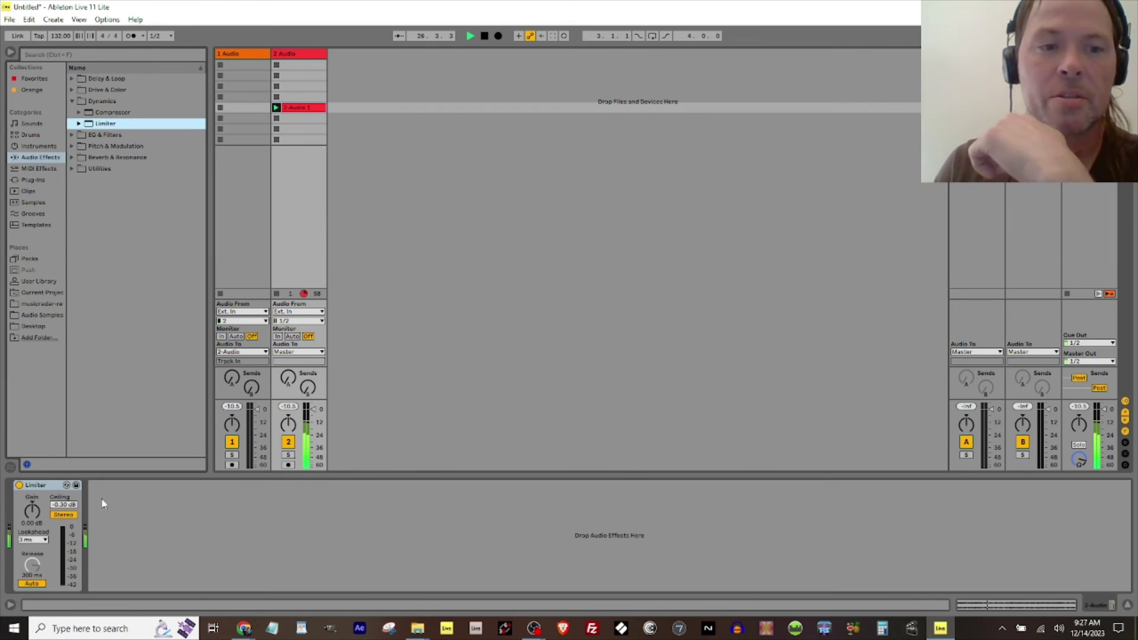
drag(32, 510, 32, 487)
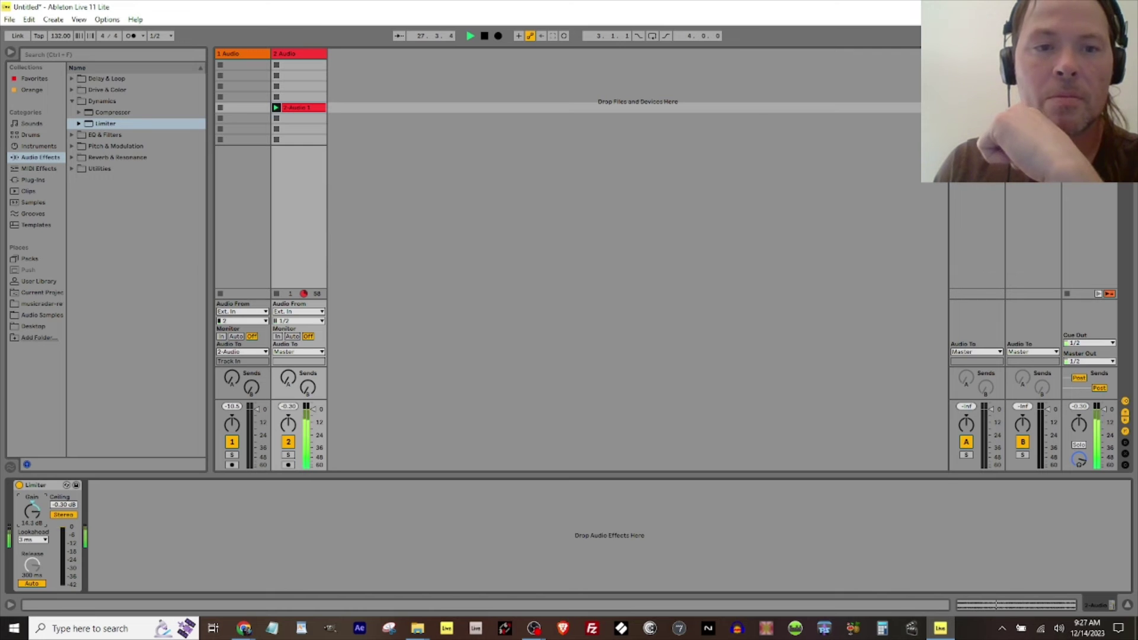
drag(32, 510, 32, 522)
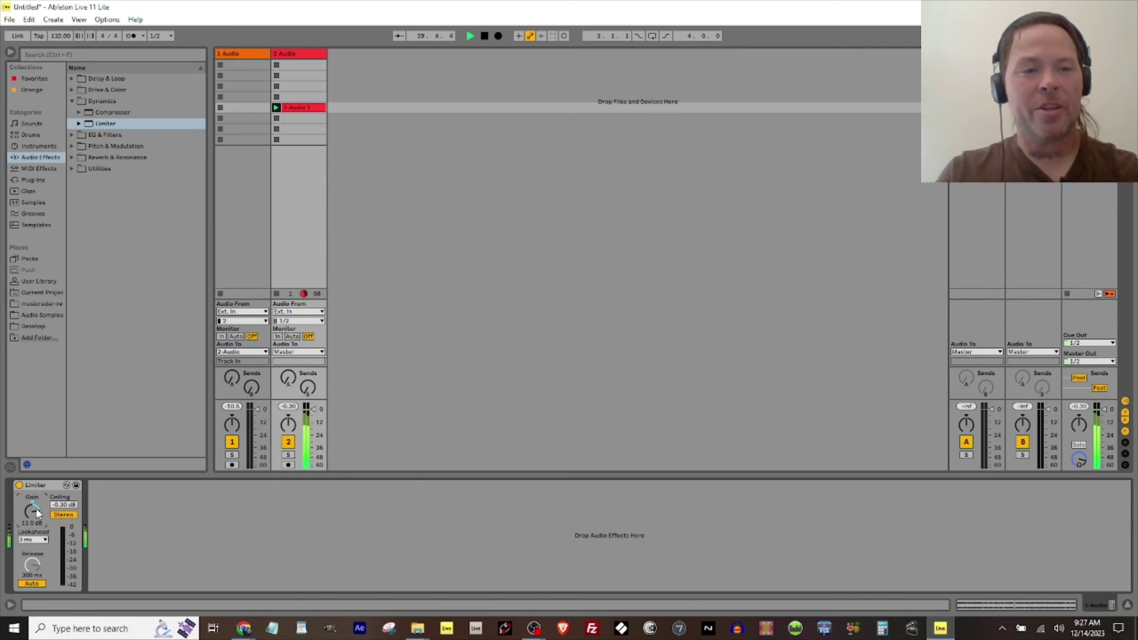